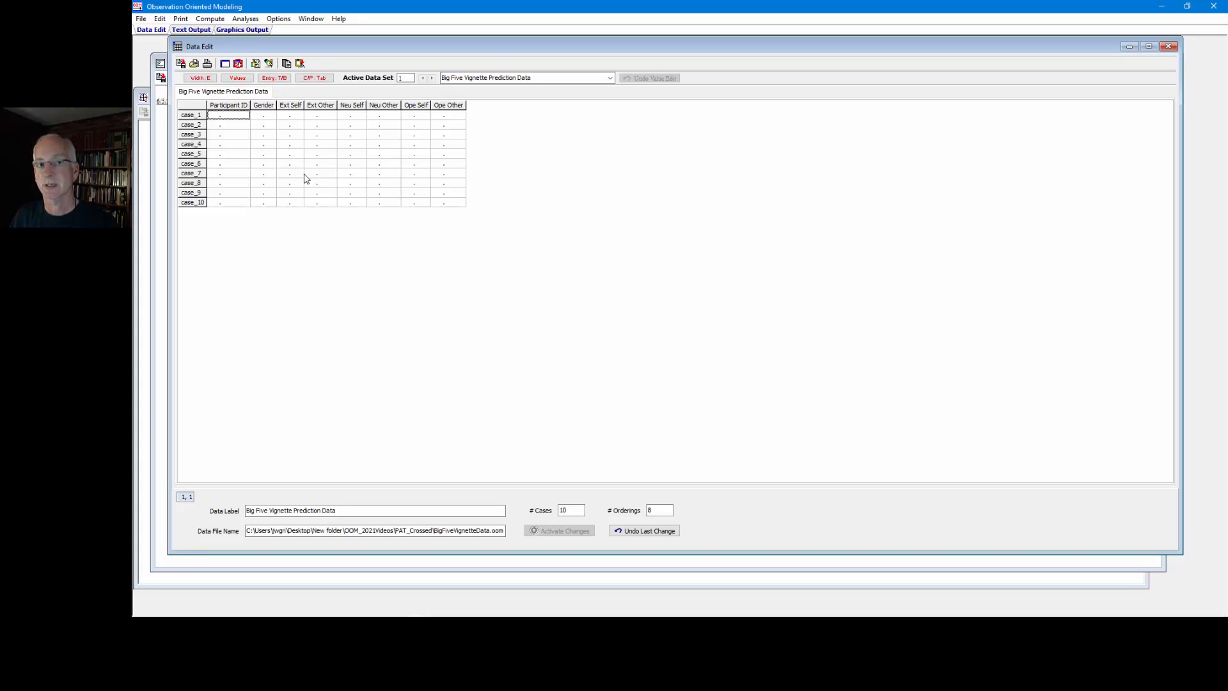
- Set up a crossed-orderings pattern analysis with Ext Self as the first ordering and Ext Other as the second
{"action": "left_click", "coordinate": [243, 19]}
{"action": "mouse_move", "coordinate": [275, 107]}
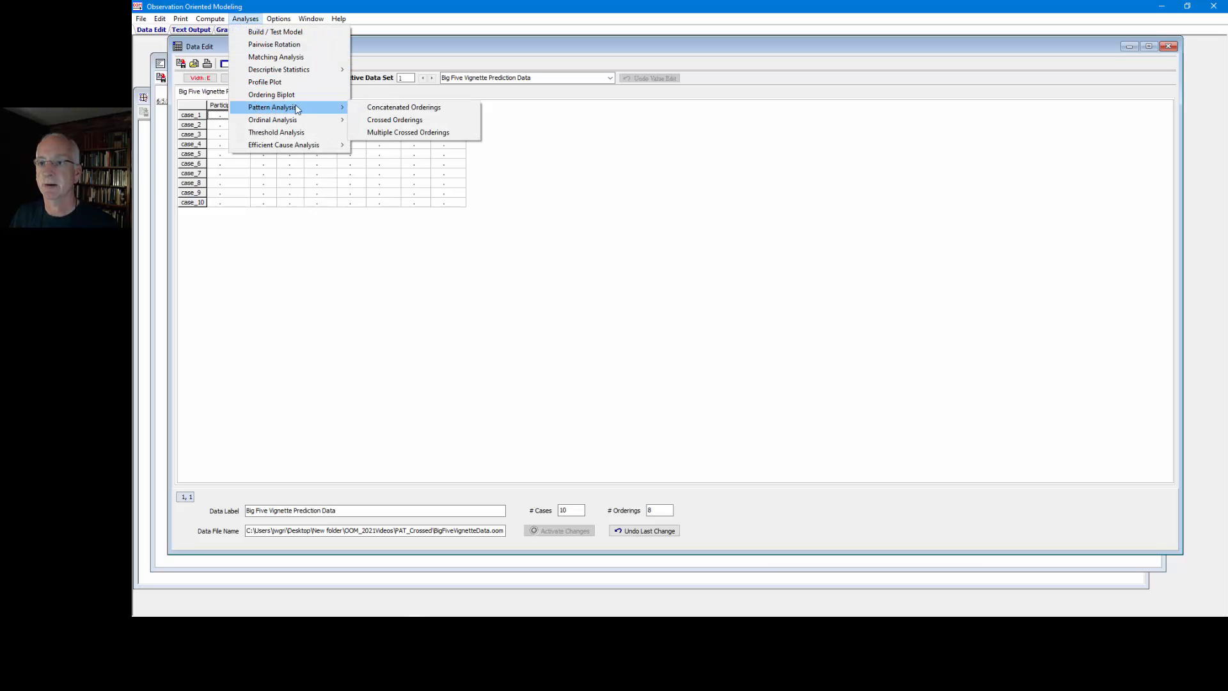
{"action": "left_click", "coordinate": [395, 120]}
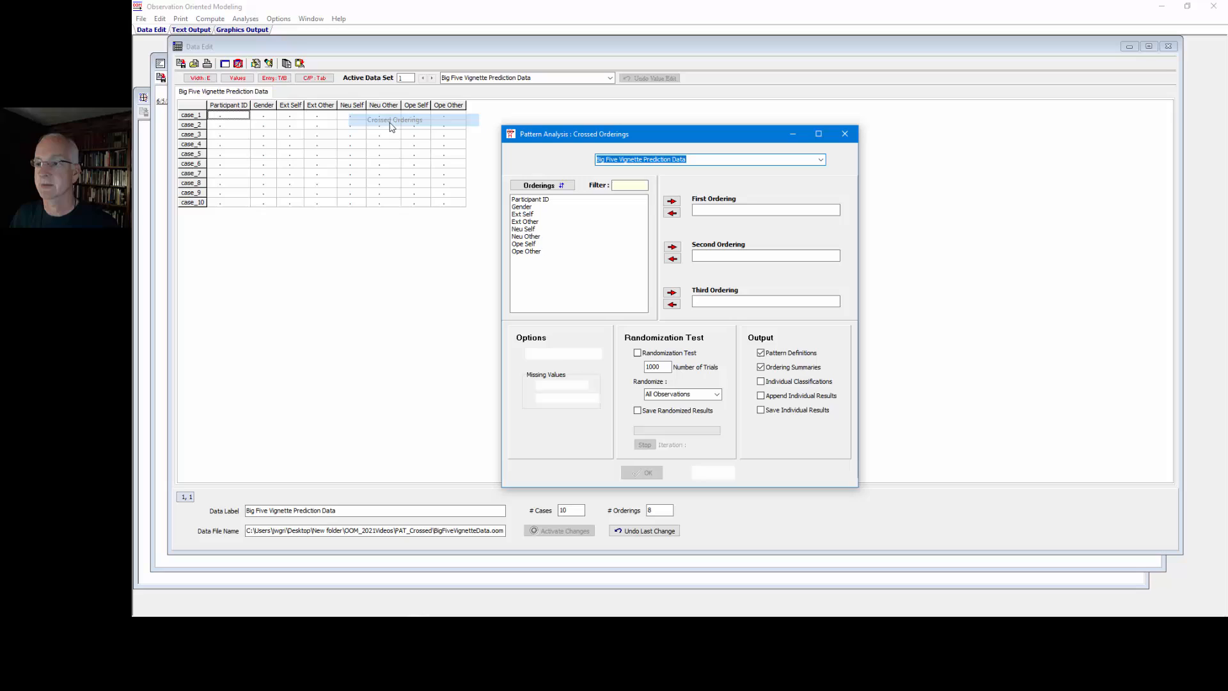
{"action": "left_click", "coordinate": [532, 217]}
{"action": "double_click", "coordinate": [532, 216]}
{"action": "double_click", "coordinate": [535, 223]}
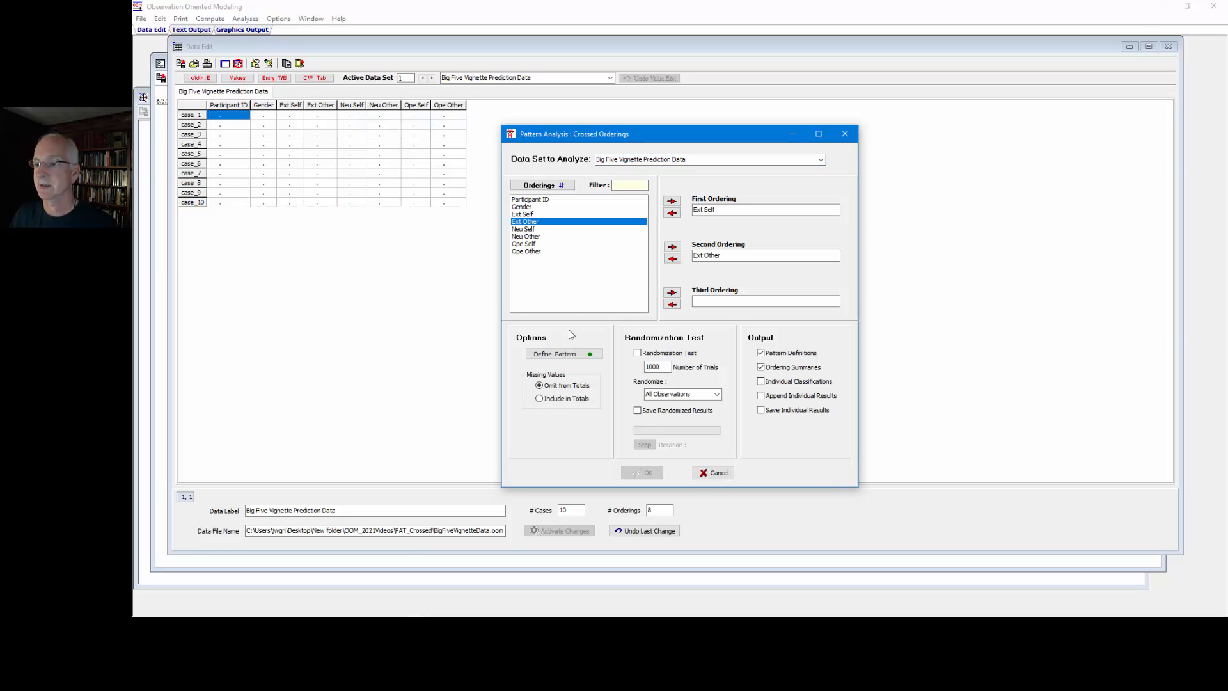
- Try a crossed pattern marking the matching +E, -E, Both and Neither diagonal cells with image font size 16, and leave the analysis unrun
{"action": "left_click", "coordinate": [582, 354]}
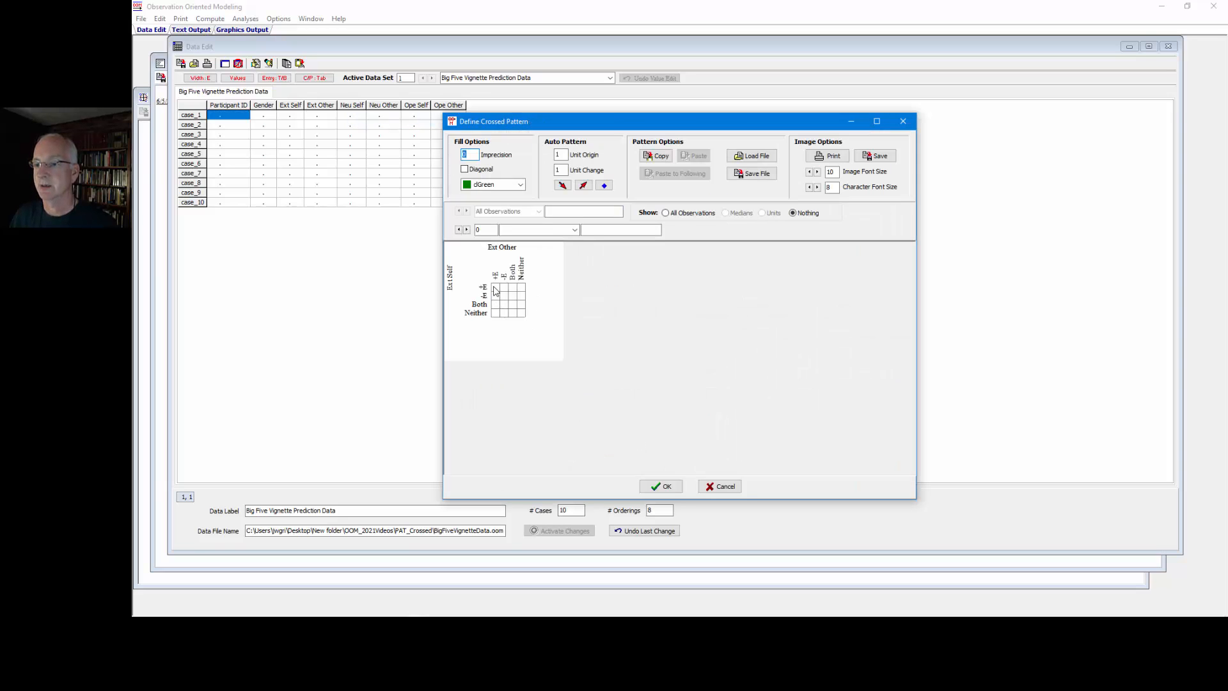
{"action": "left_click", "coordinate": [497, 287]}
{"action": "left_click", "coordinate": [504, 295]}
{"action": "left_click", "coordinate": [513, 305]}
{"action": "left_click", "coordinate": [522, 313]}
{"action": "left_click", "coordinate": [818, 172]}
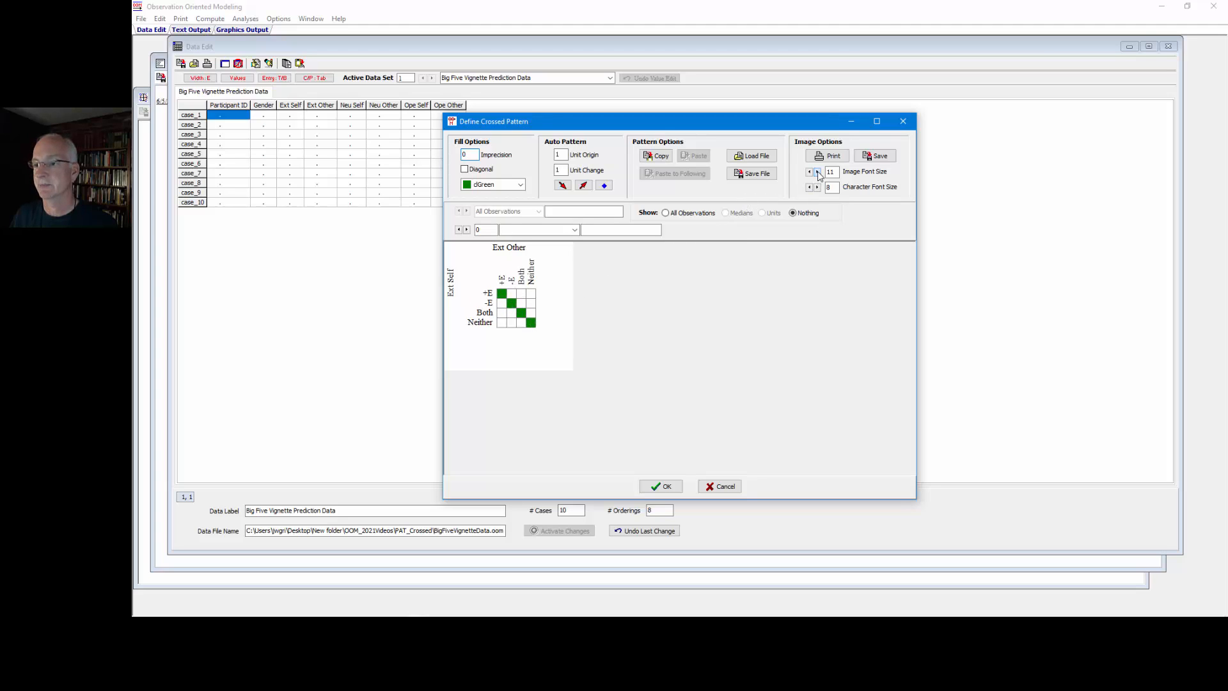
{"action": "left_click", "coordinate": [818, 172]}
{"action": "left_click", "coordinate": [819, 172]}
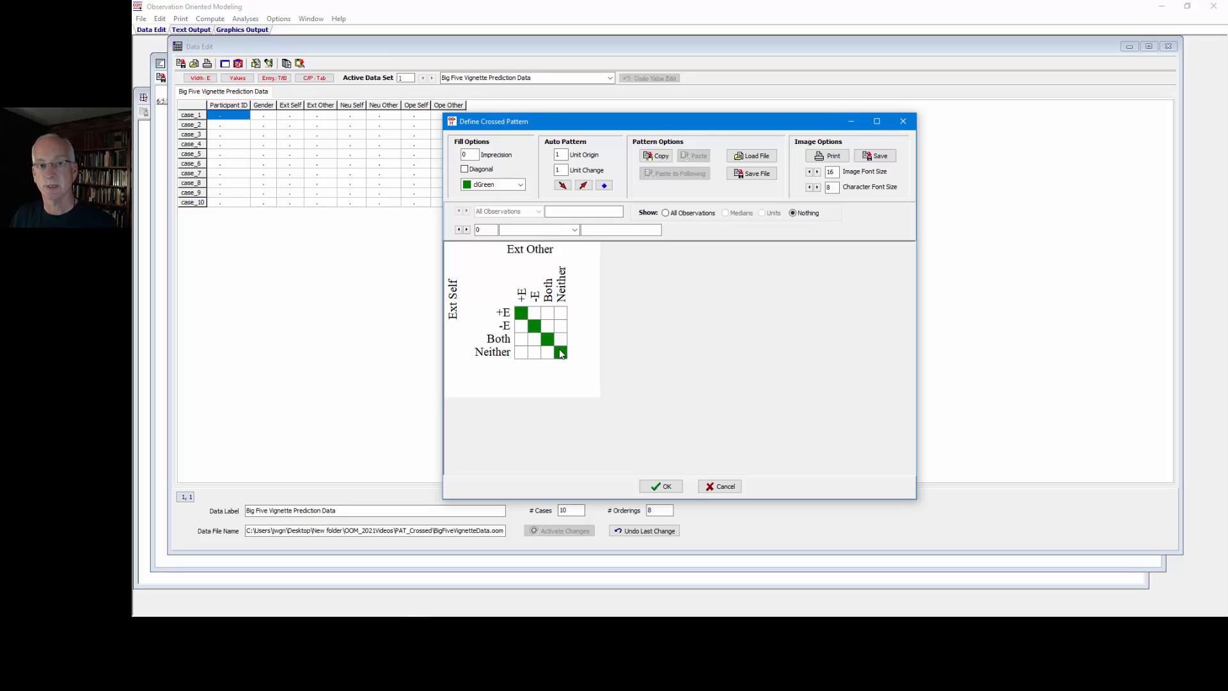
{"action": "left_click", "coordinate": [721, 487]}
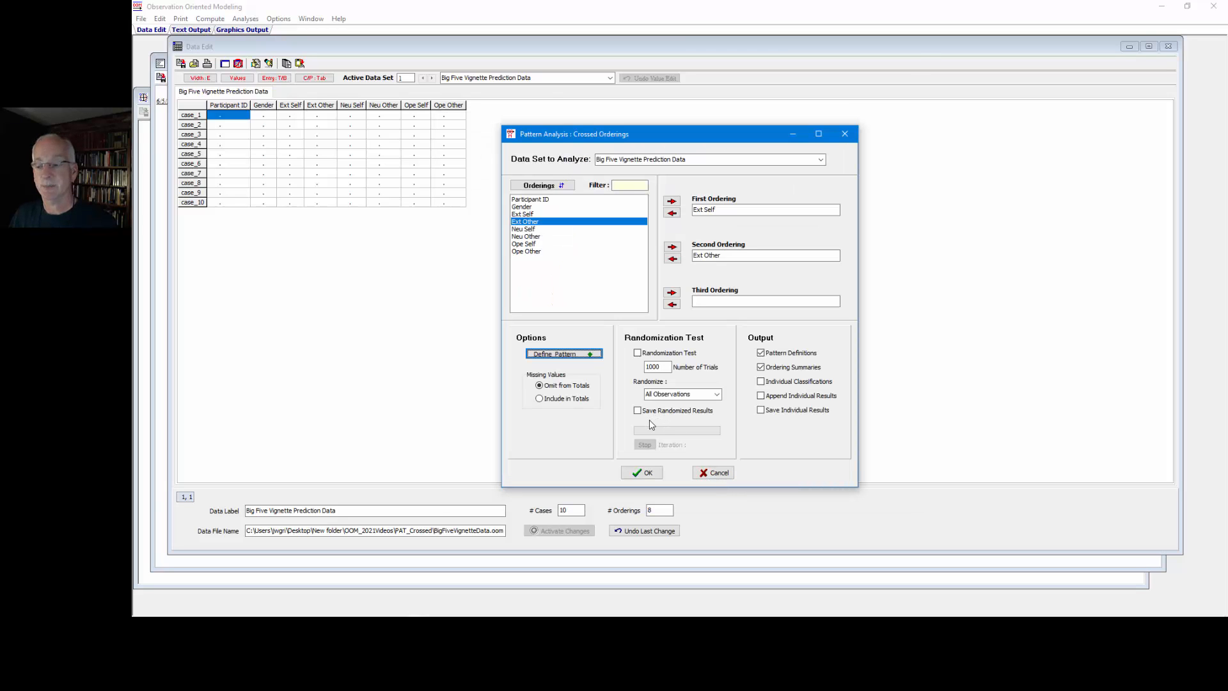
{"action": "left_click", "coordinate": [703, 474]}
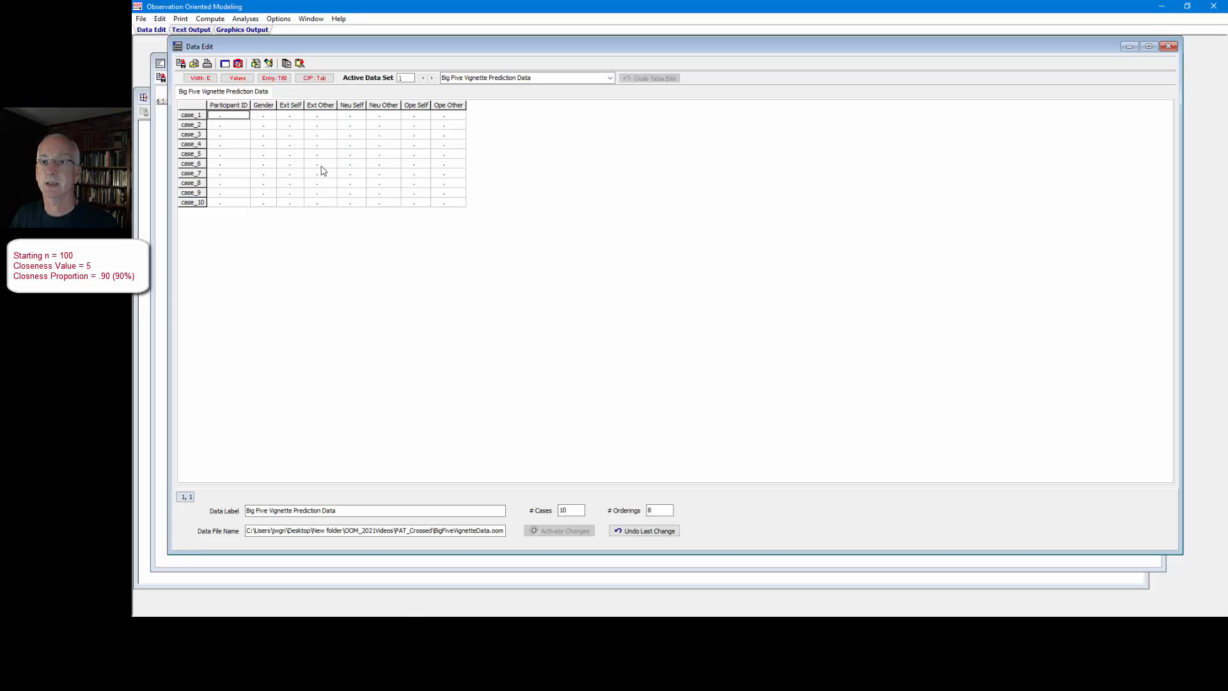
- Set up random observation generation for 100 cases and 2 orderings, with 4 units and an added constant of 0
{"action": "left_click", "coordinate": [212, 20]}
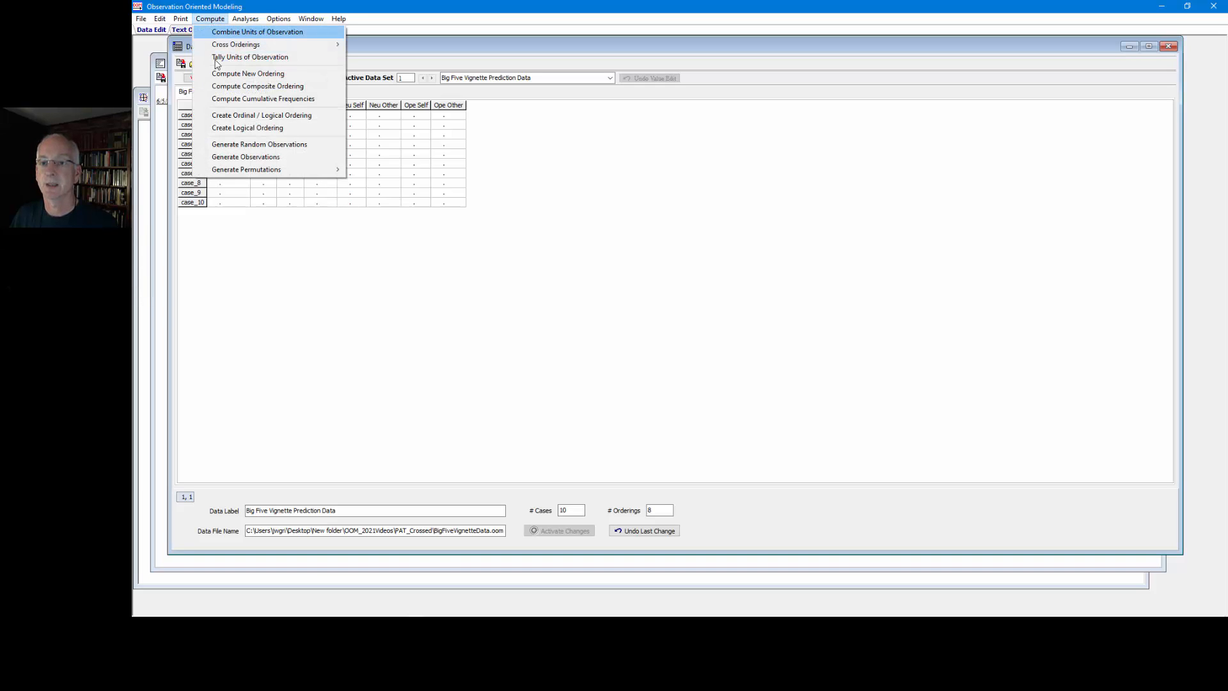
{"action": "left_click", "coordinate": [245, 146]}
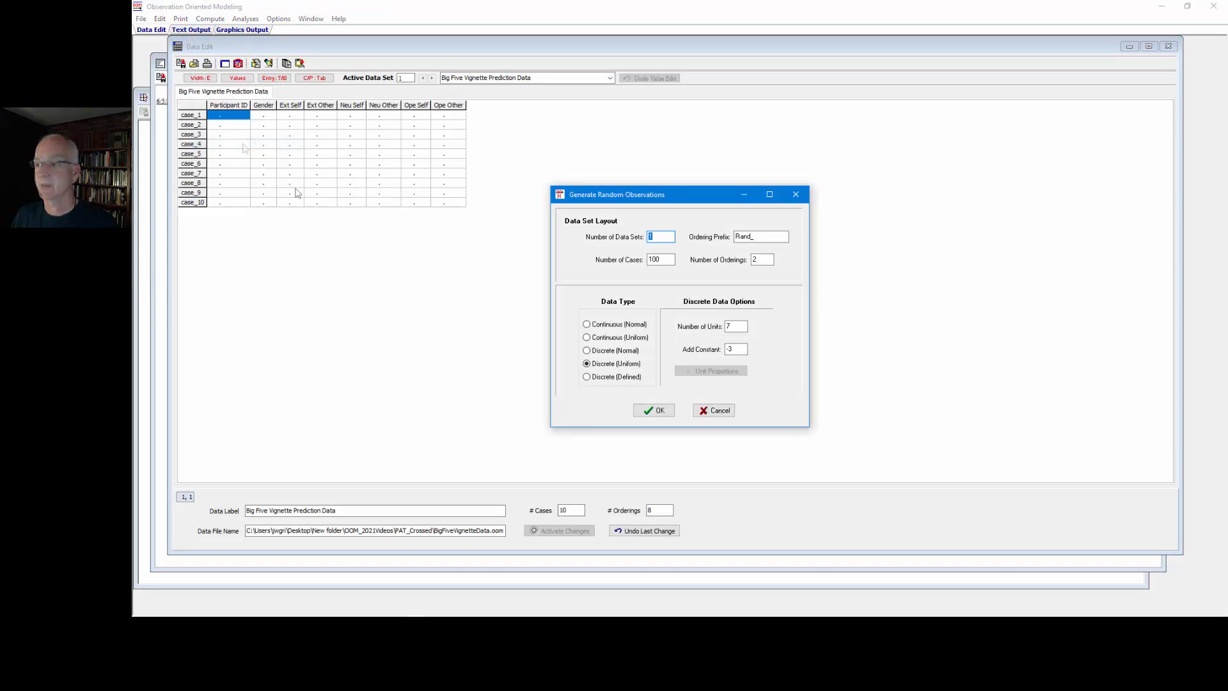
{"action": "double_click", "coordinate": [659, 261]}
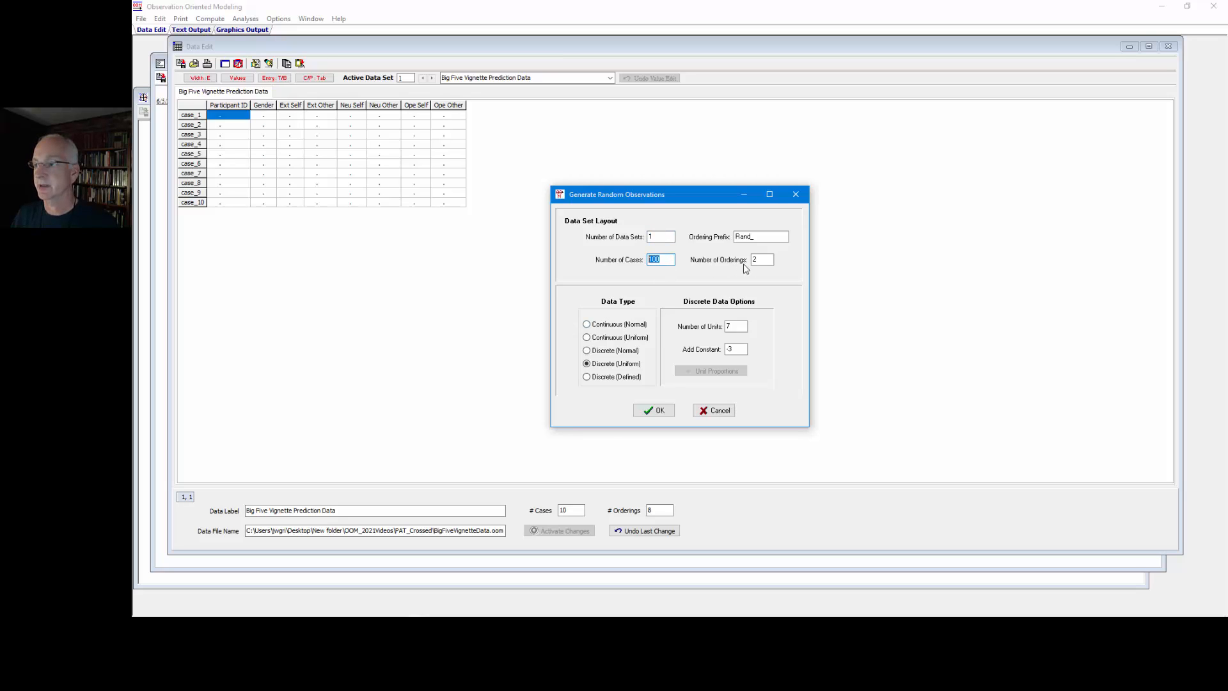
{"action": "double_click", "coordinate": [754, 260]}
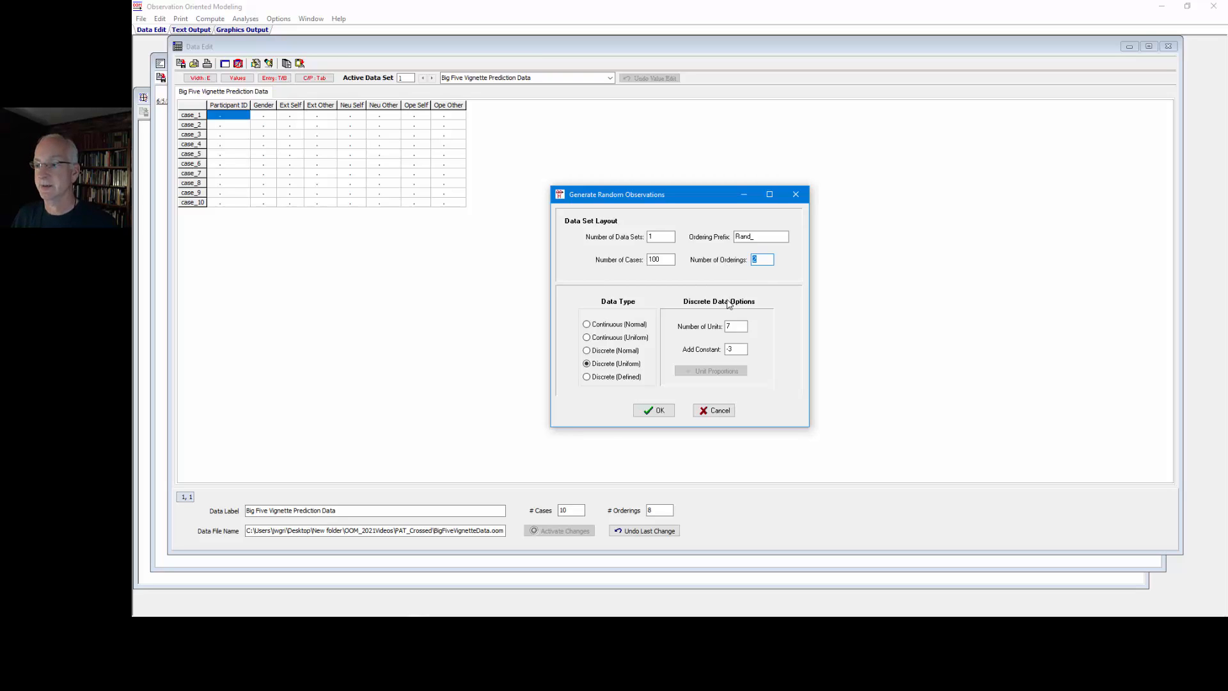
{"action": "double_click", "coordinate": [731, 326]}
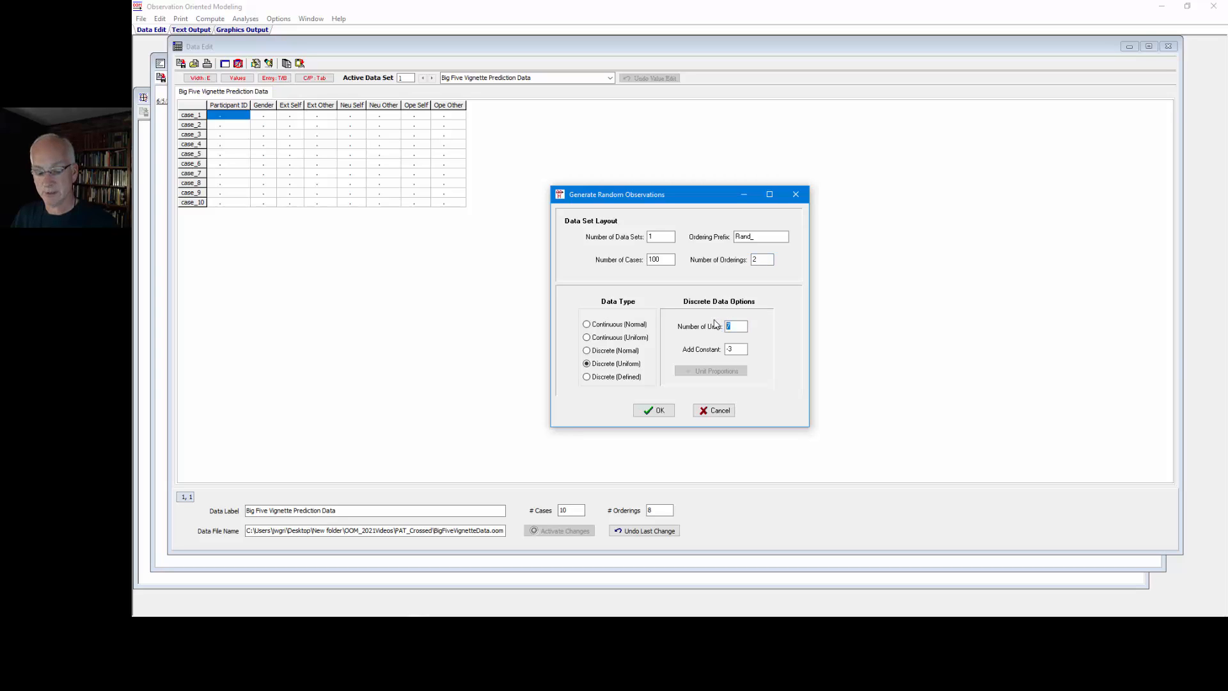
{"action": "type", "text": "4"}
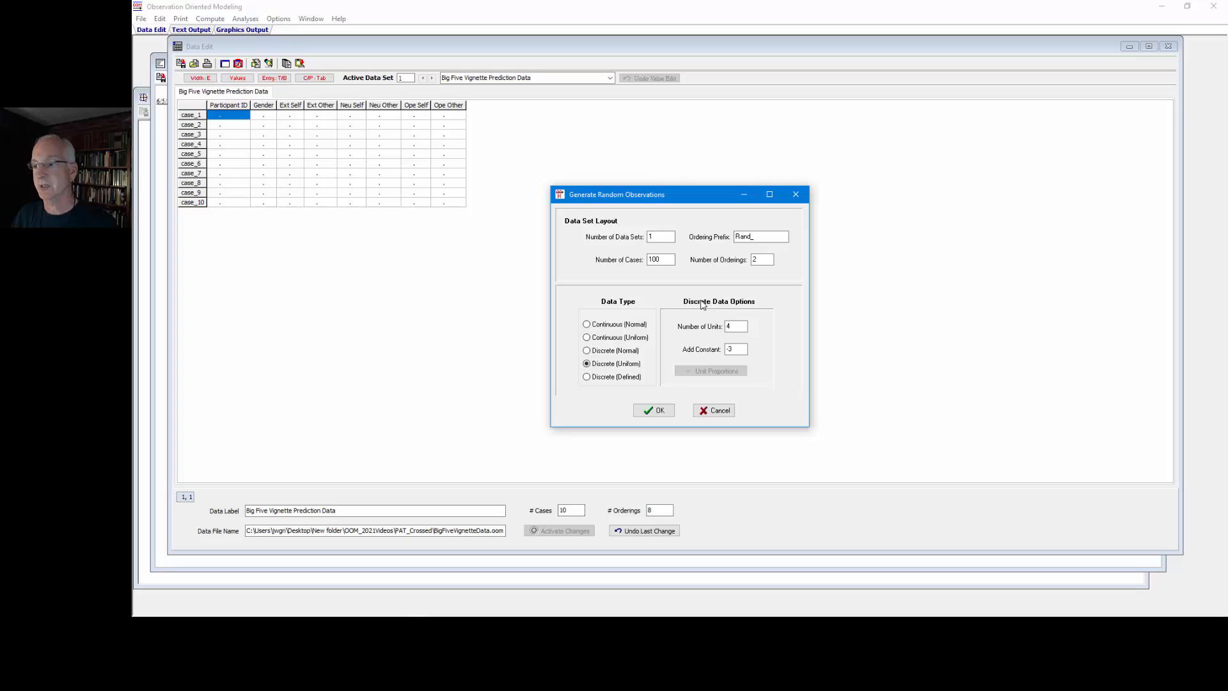
{"action": "double_click", "coordinate": [730, 349]}
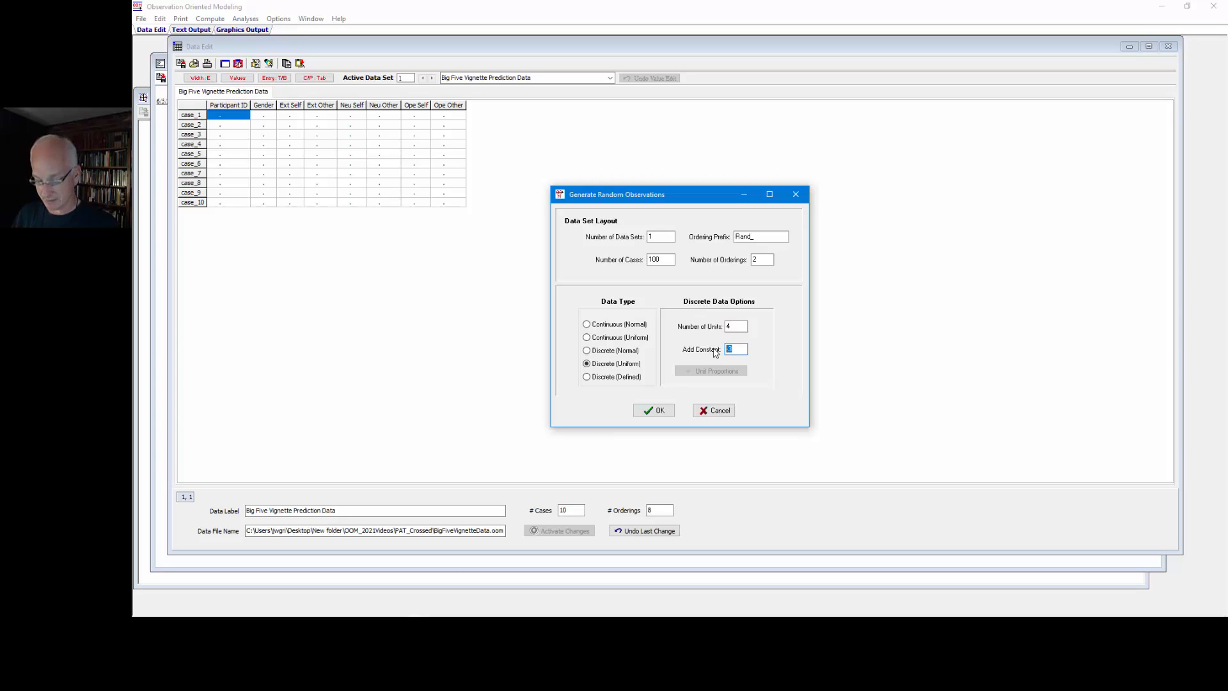
{"action": "type", "text": "0"}
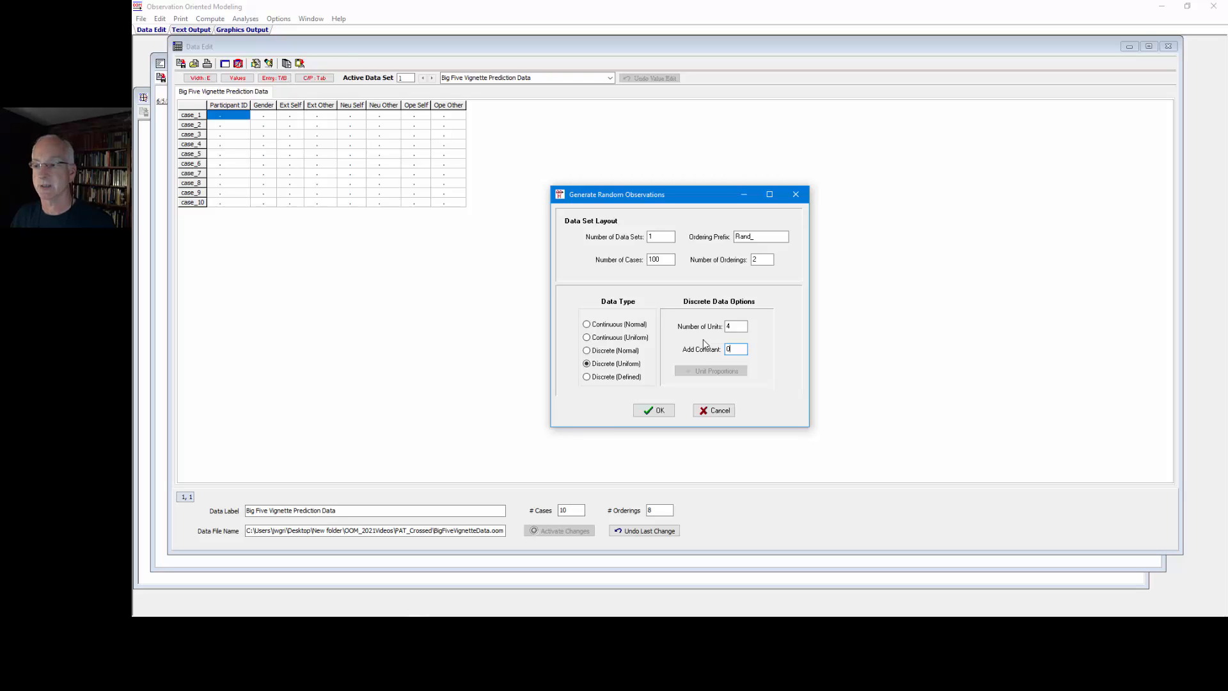
- Use the Discrete (Defined) data type and set the proportions of unit values 0 and 1 to 0.40 each
{"action": "left_click", "coordinate": [611, 378]}
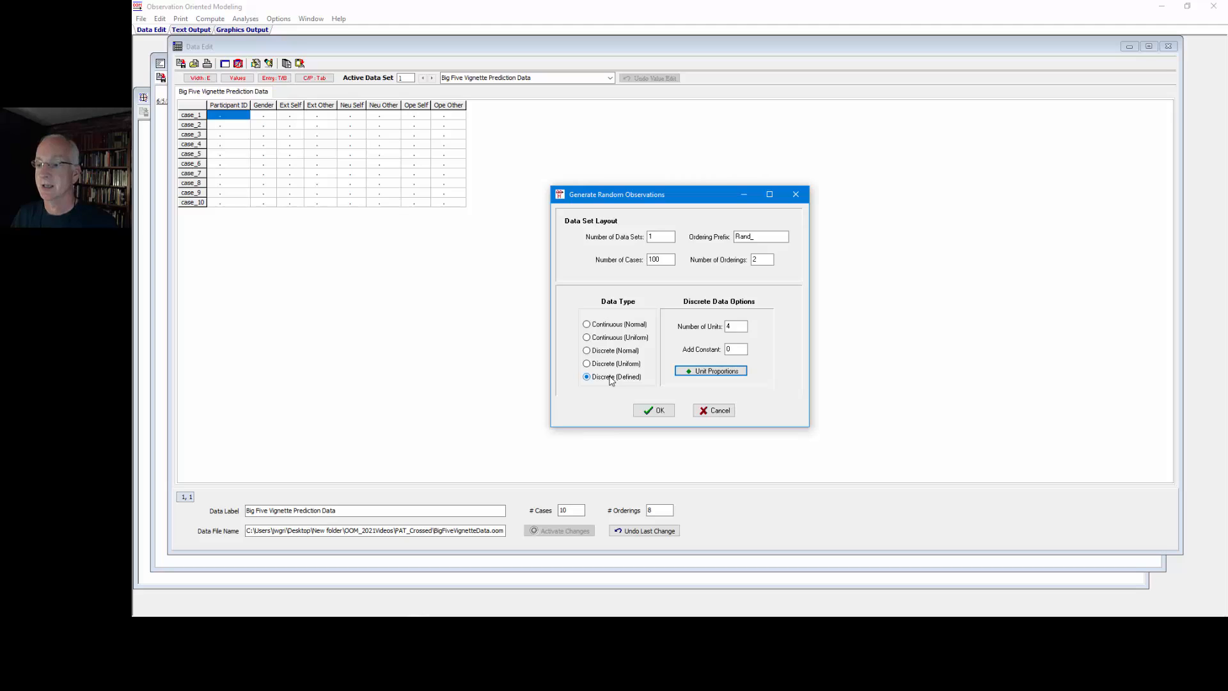
{"action": "left_click", "coordinate": [702, 371]}
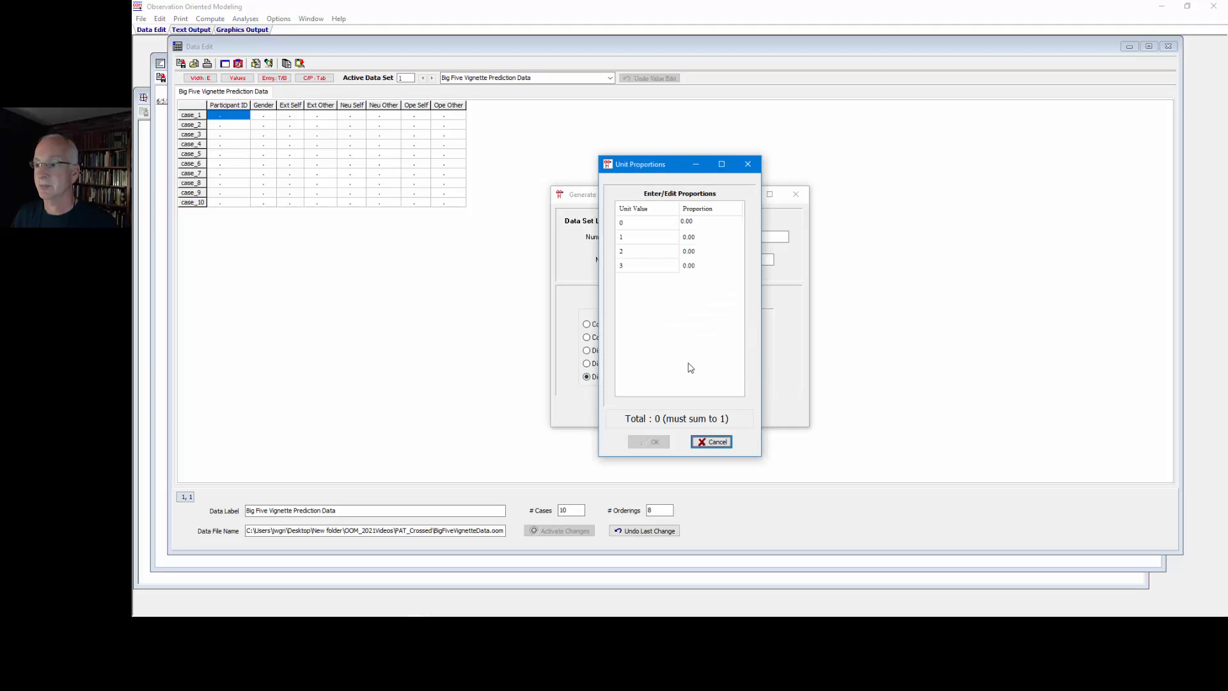
{"action": "left_click", "coordinate": [709, 227]}
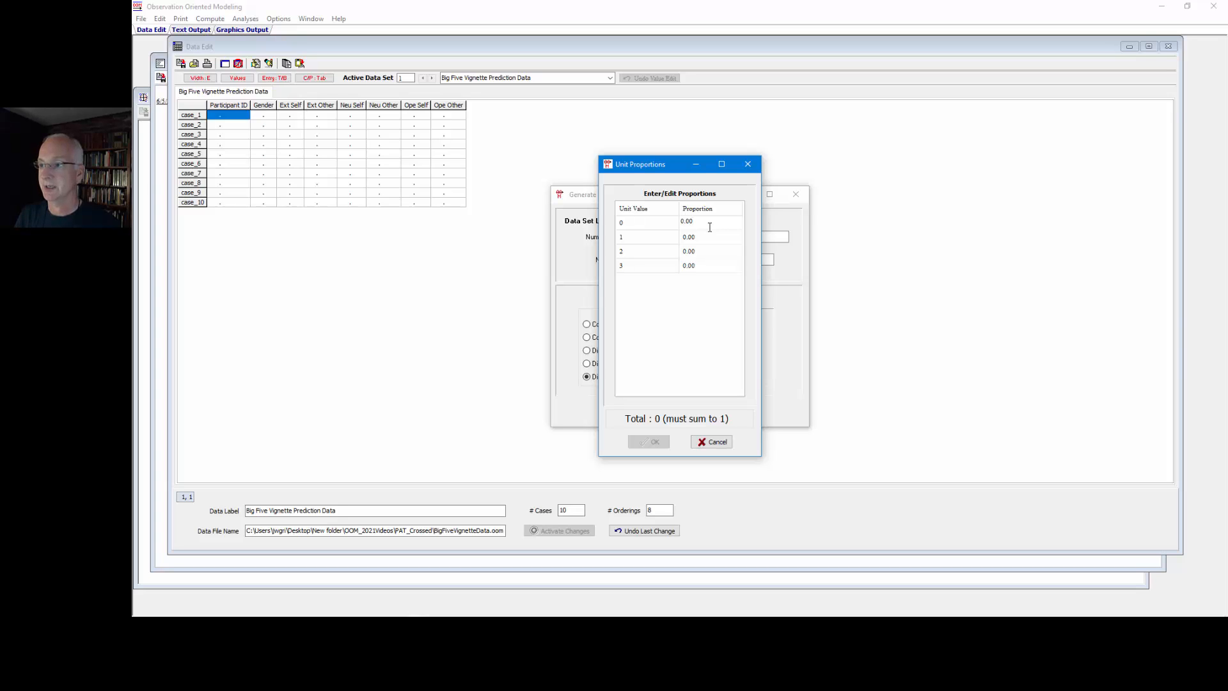
{"action": "key", "text": "BackSpace"}
{"action": "key", "text": "BackSpace"}
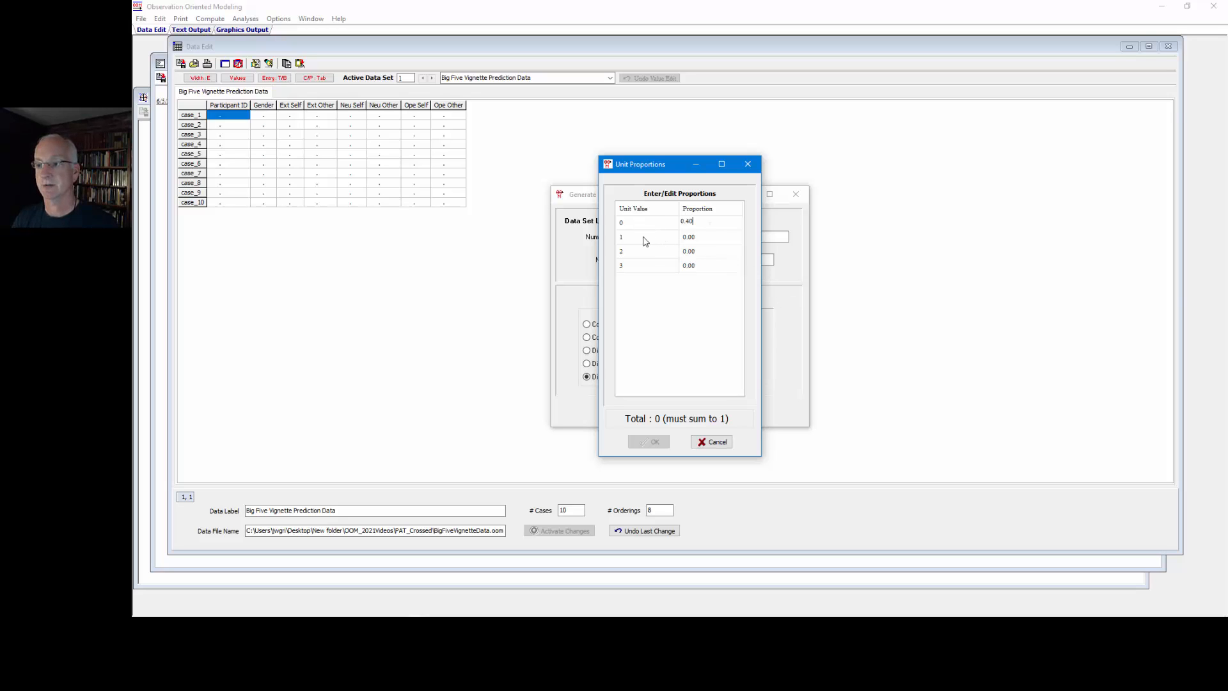
{"action": "left_click", "coordinate": [695, 242]}
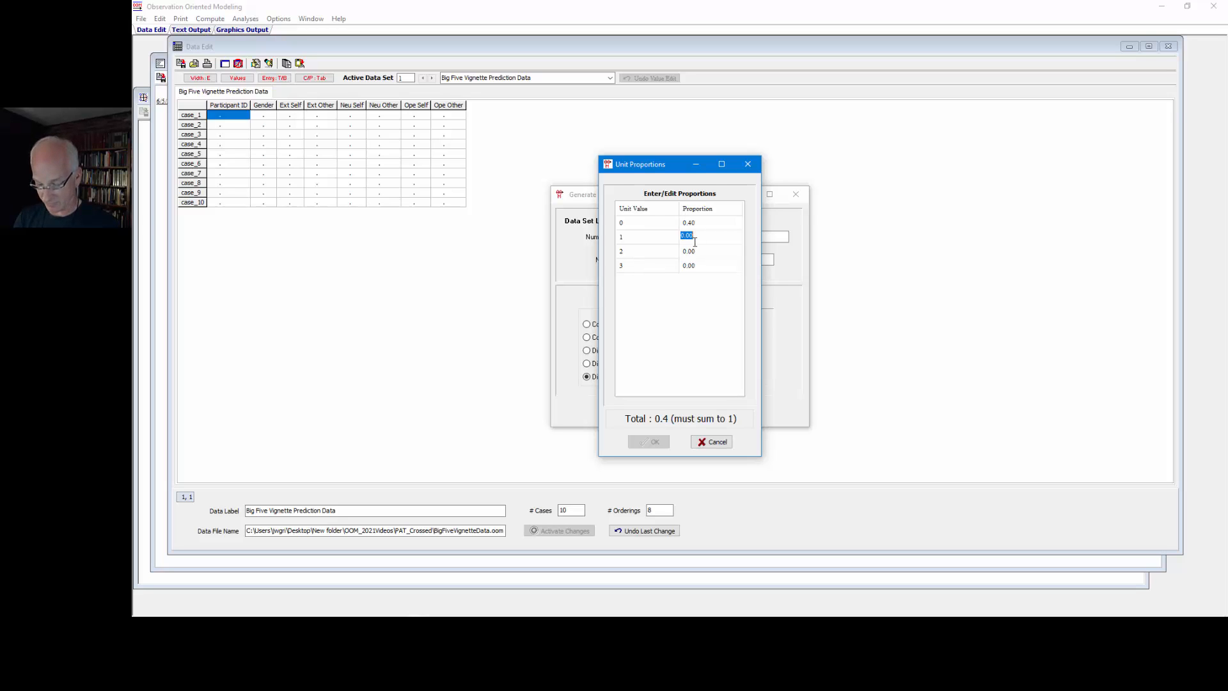
{"action": "type", "text": "0.40"}
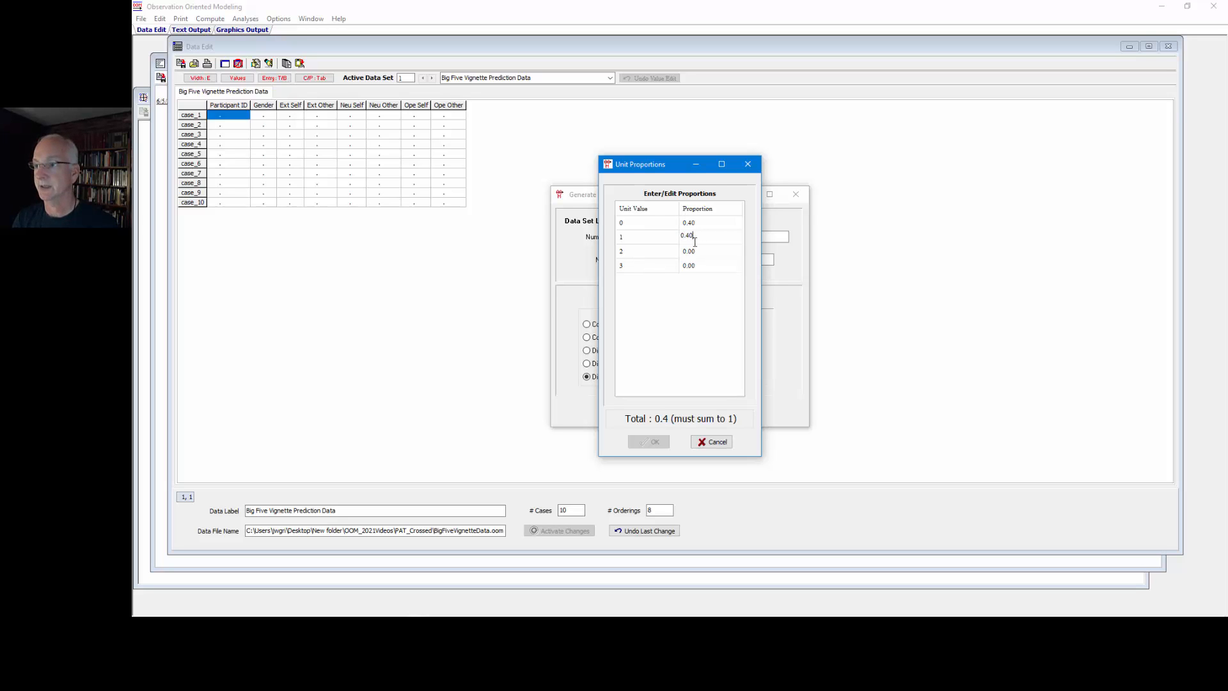
{"action": "key", "text": "Return"}
- Set the proportions of unit value 2 to 0.15 and unit value 3 to 0.05, and generate the random data set
{"action": "type", "text": "0"}
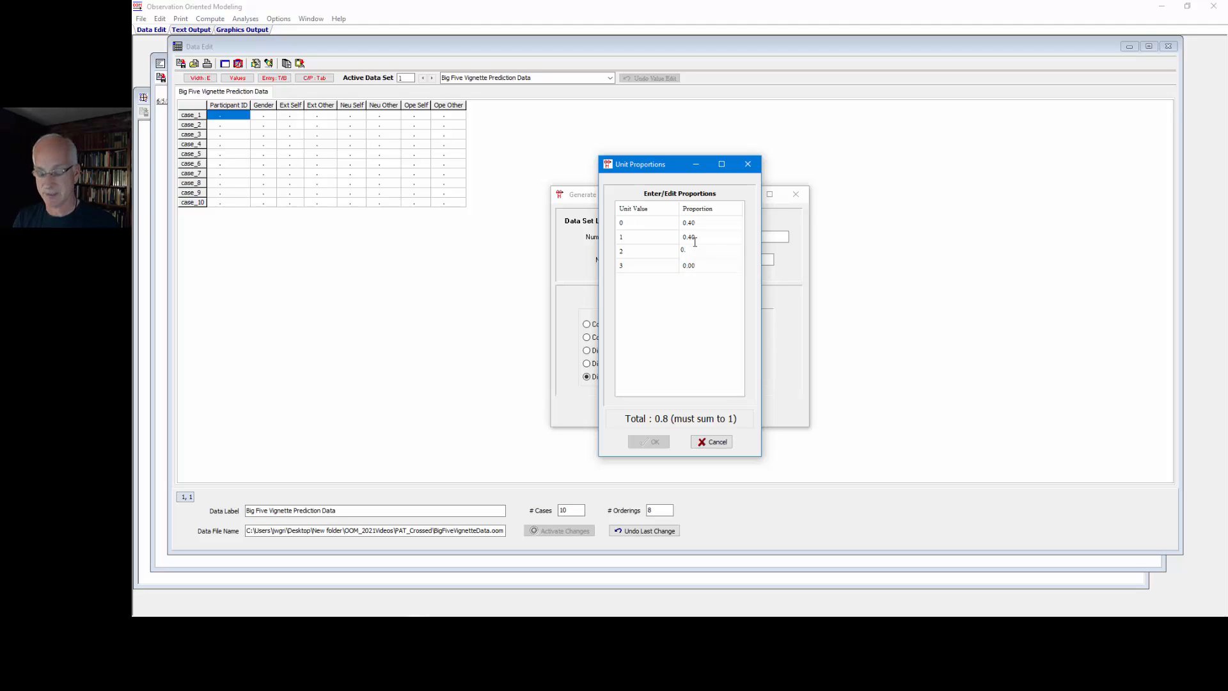
{"action": "key", "text": "Return"}
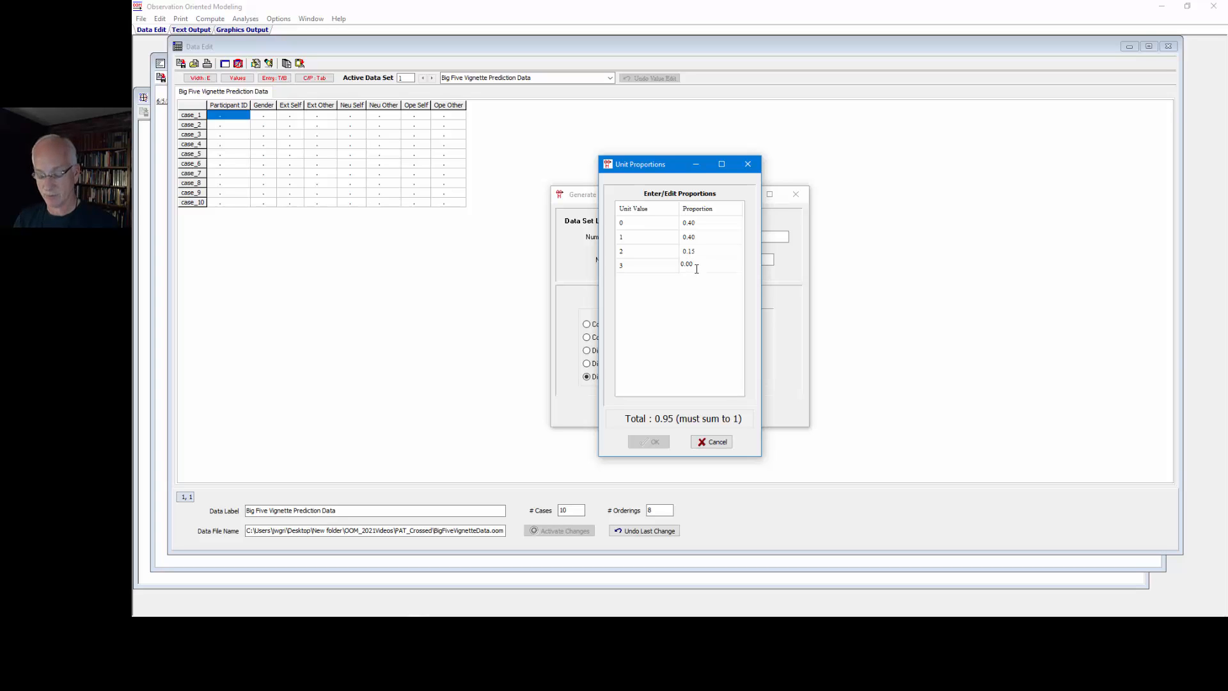
{"action": "key", "text": "BackSpace"}
{"action": "type", "text": "5"}
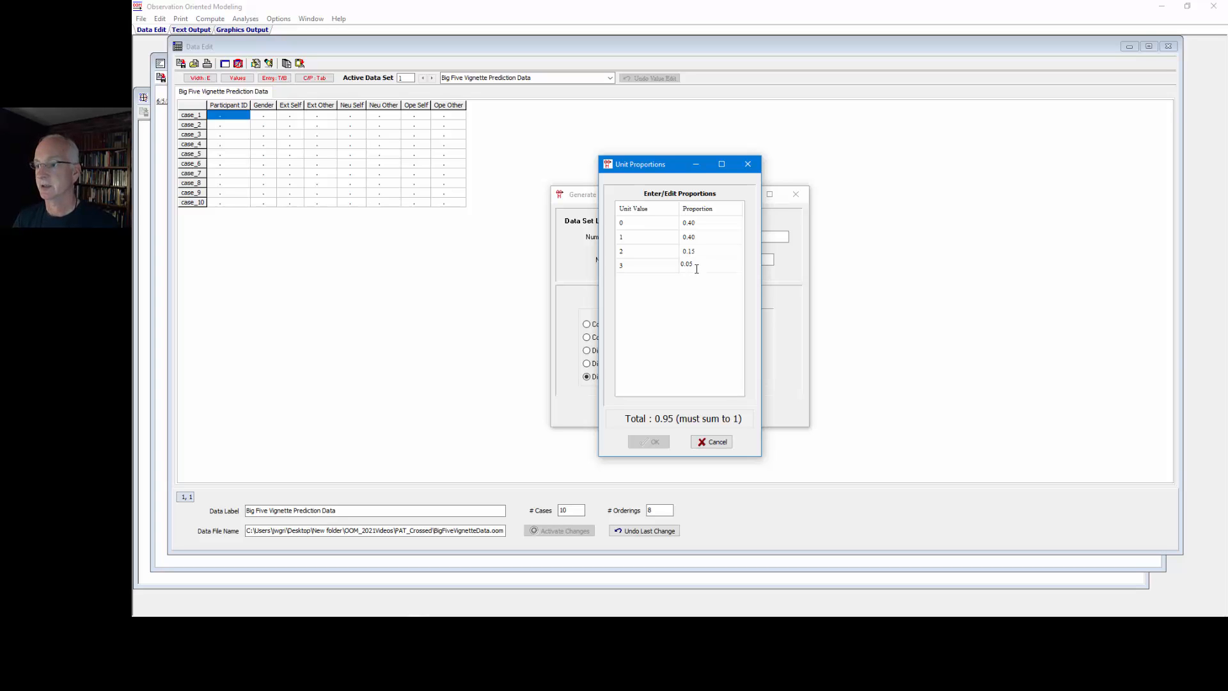
{"action": "key", "text": "Return"}
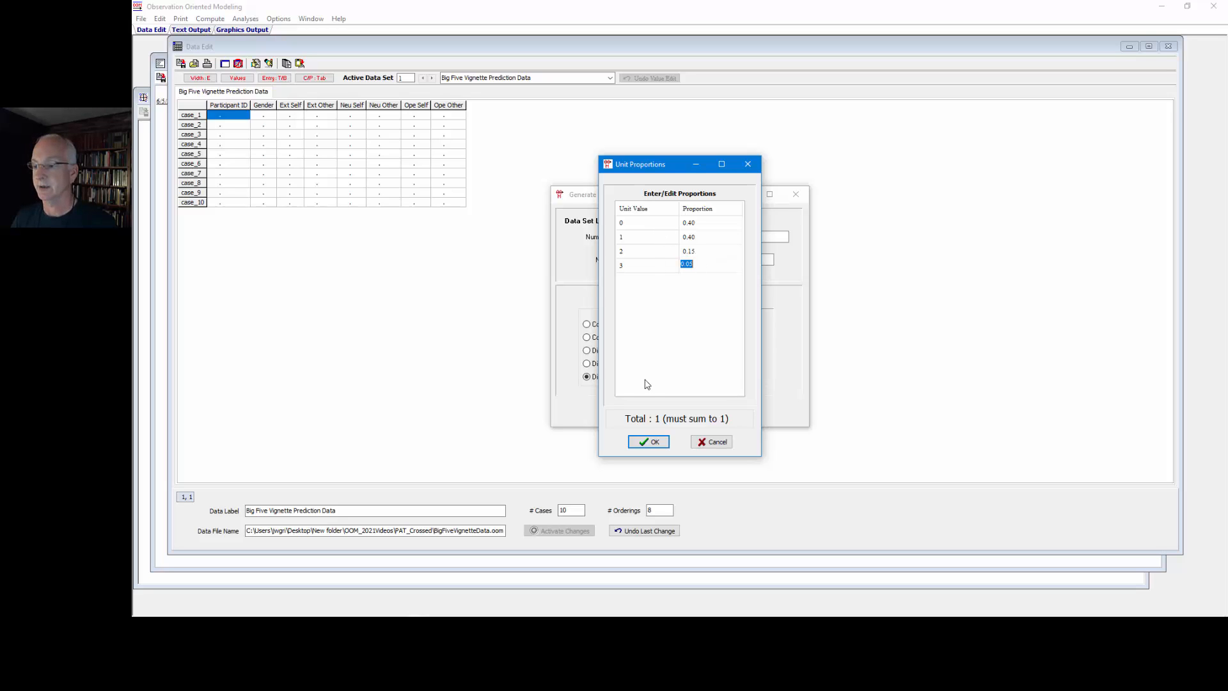
{"action": "left_click", "coordinate": [649, 441]}
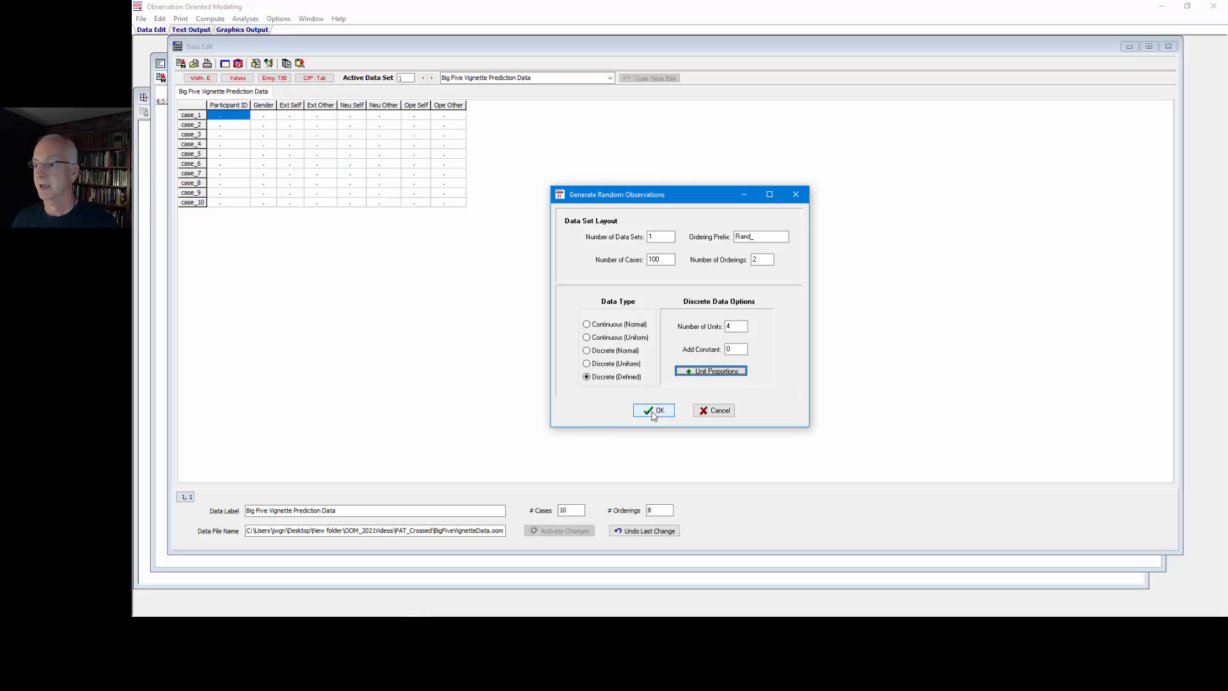
{"action": "left_click", "coordinate": [653, 415]}
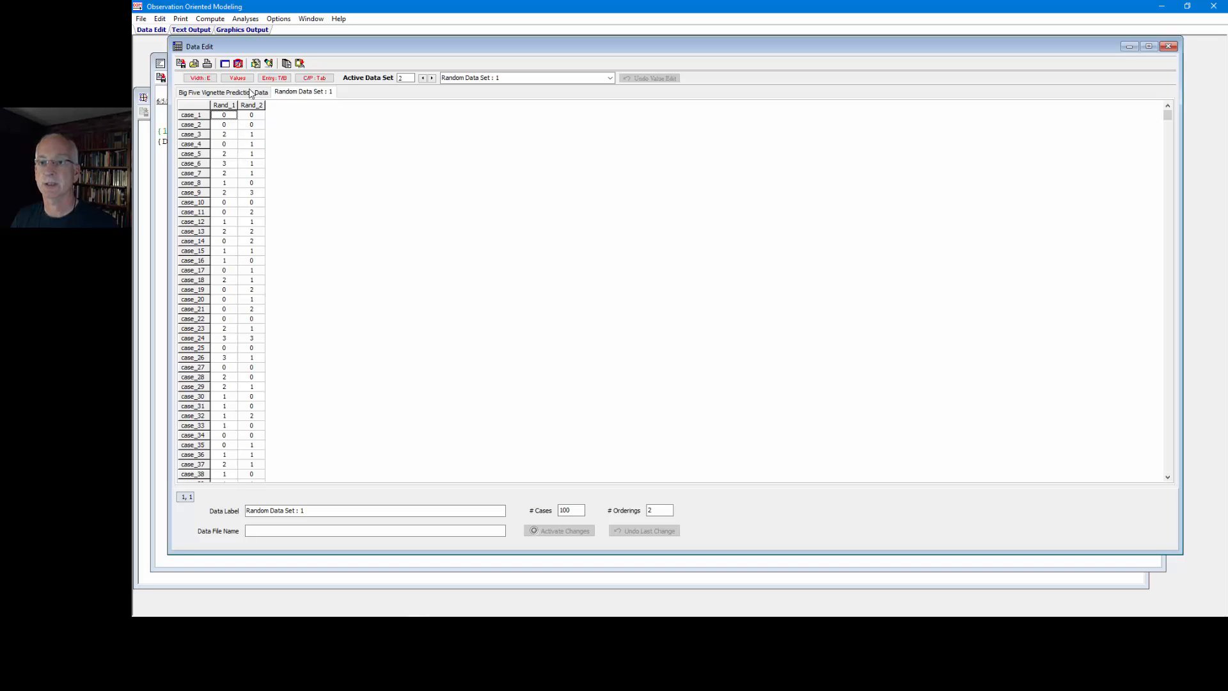
- Check the distribution of Rand_1 in the ordering definitions and relabel its unit 0 as E+
{"action": "left_click", "coordinate": [256, 64]}
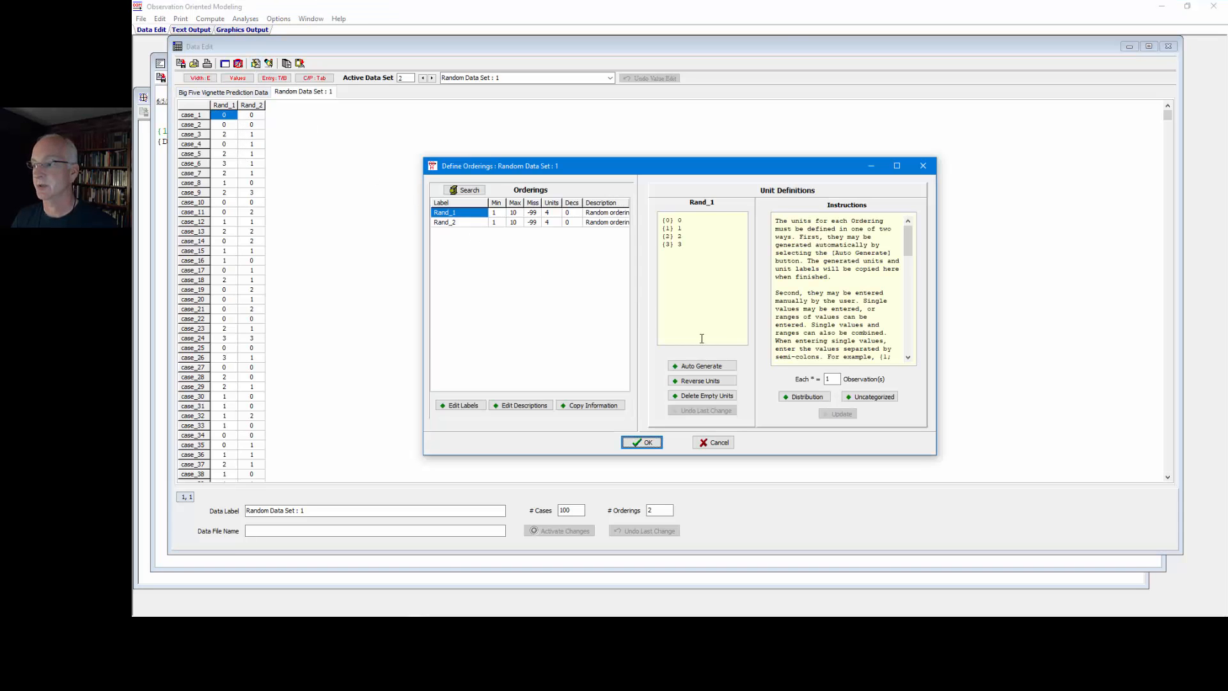
{"action": "left_click", "coordinate": [793, 396]}
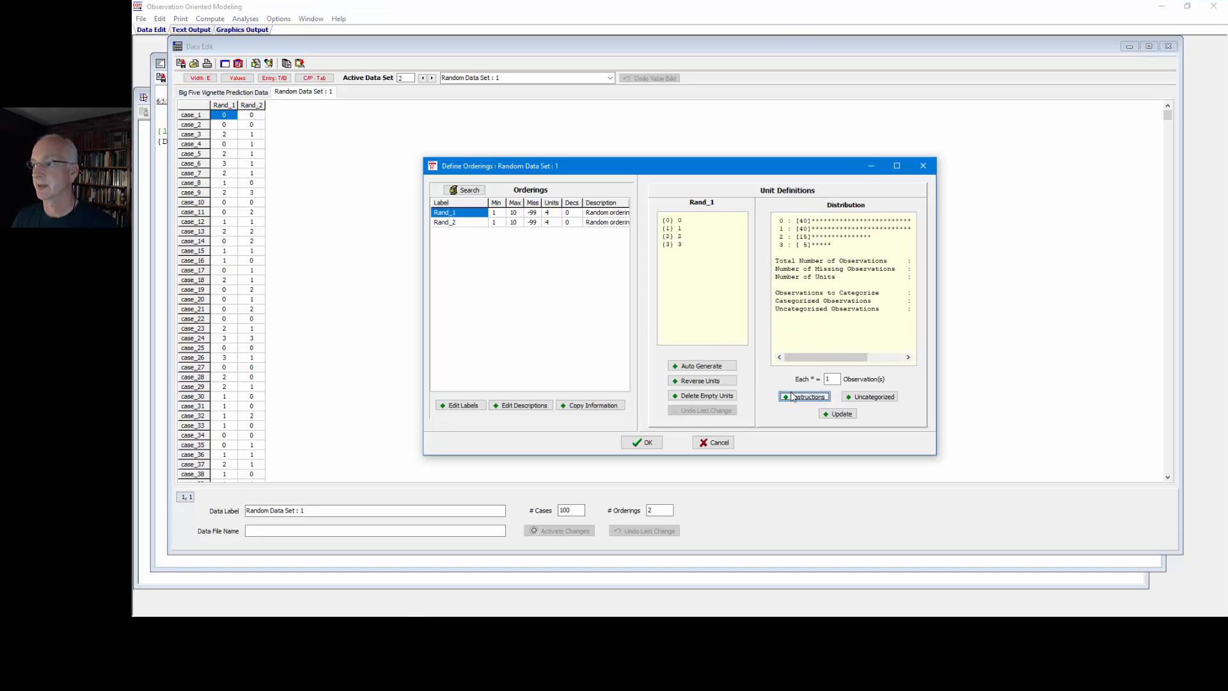
{"action": "left_click_drag", "start_coordinate": [808, 221], "coordinate": [800, 238]}
{"action": "left_click", "coordinate": [808, 230]}
{"action": "left_click", "coordinate": [809, 245]}
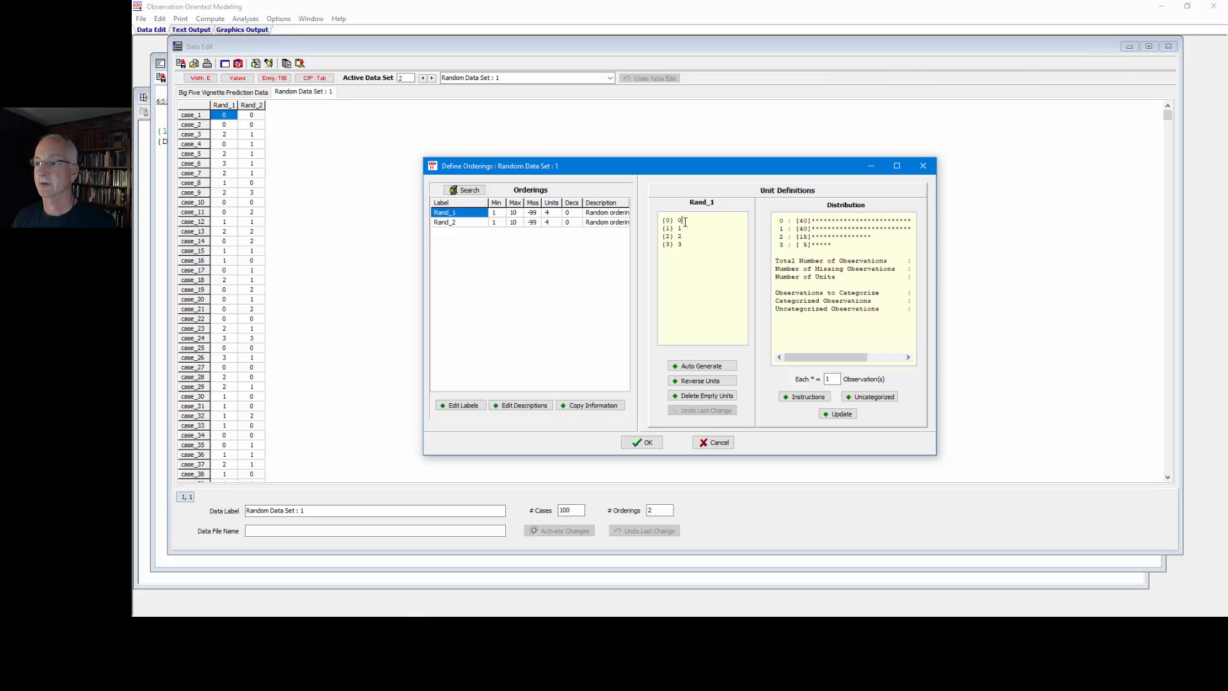
{"action": "key", "text": "BackSpace"}
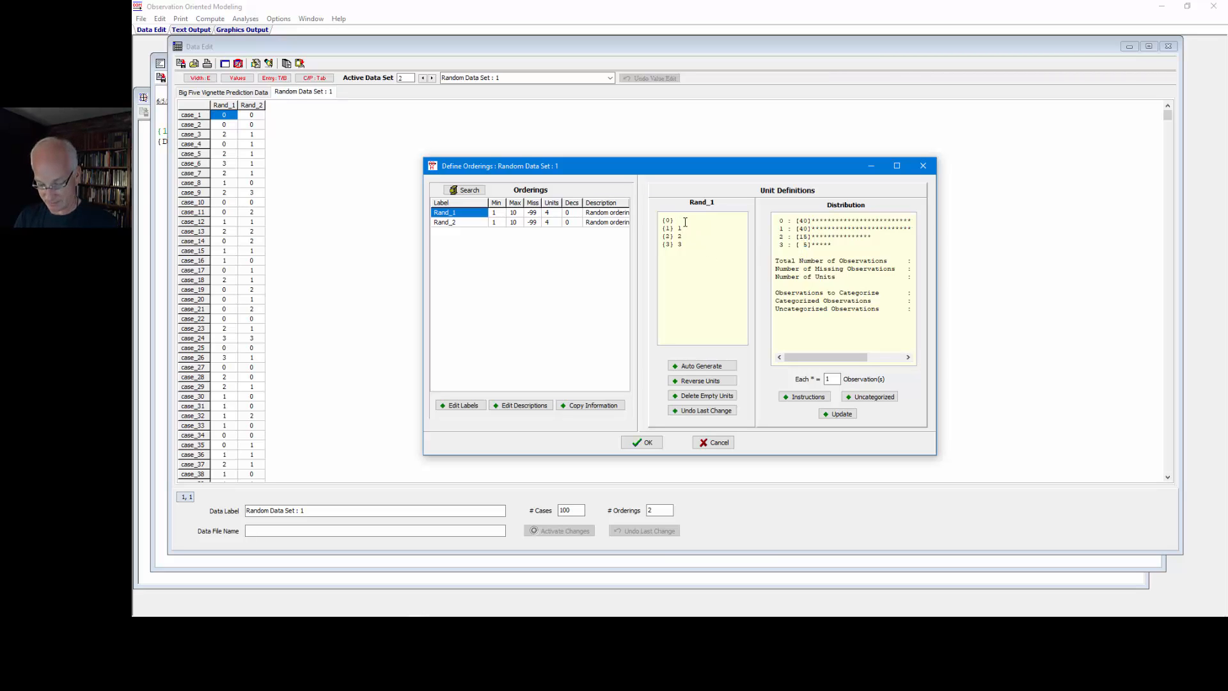
{"action": "type", "text": "x"}
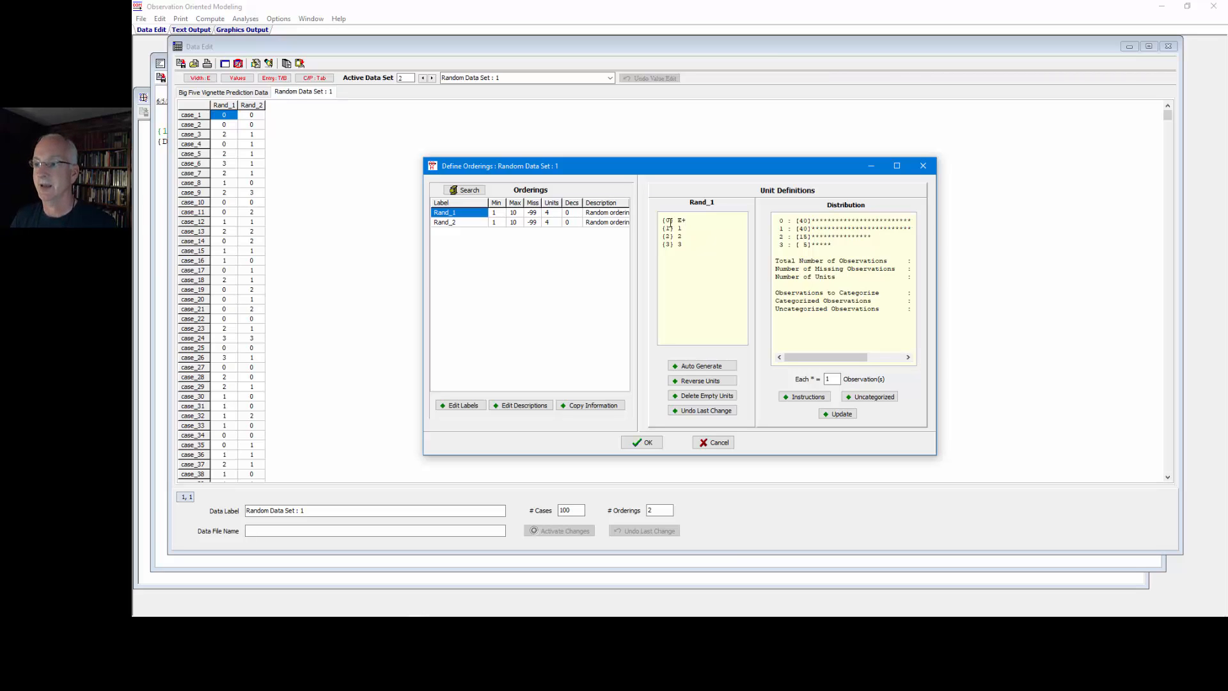
{"action": "left_click", "coordinate": [642, 442]}
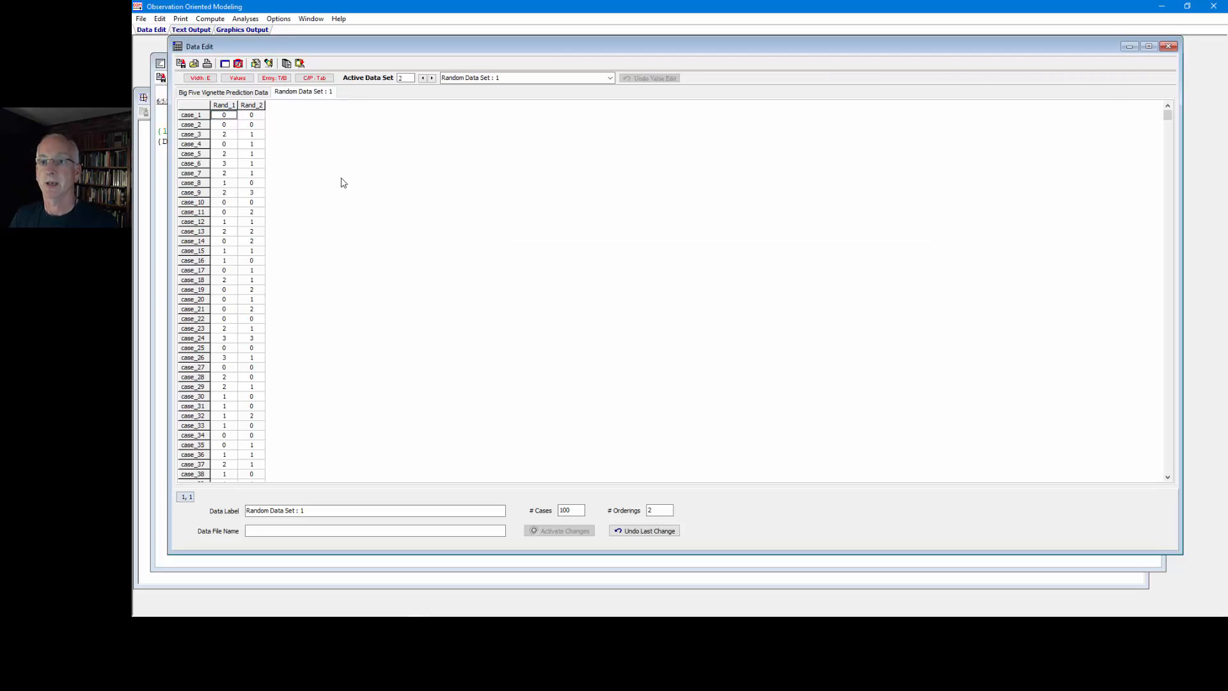
- Set up a crossed-orderings pattern analysis with Rand_1 as the first ordering and Rand_2 as the second
{"action": "left_click", "coordinate": [246, 18]}
{"action": "mouse_move", "coordinate": [288, 106]}
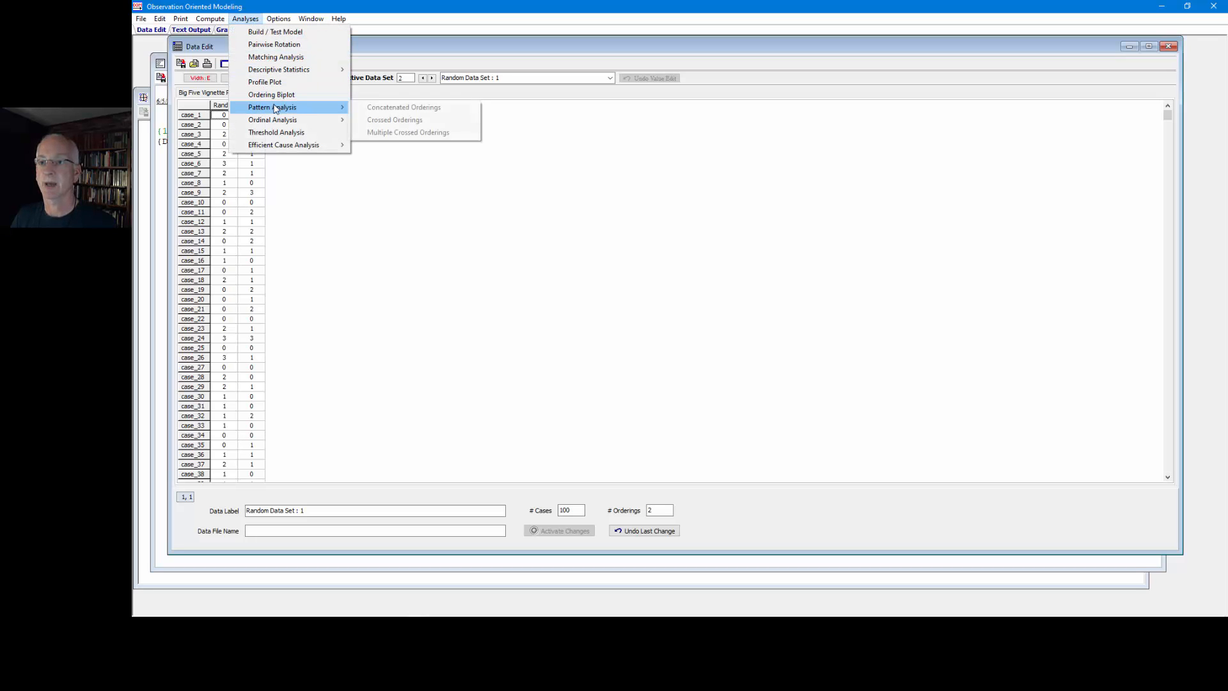
{"action": "left_click", "coordinate": [375, 121]}
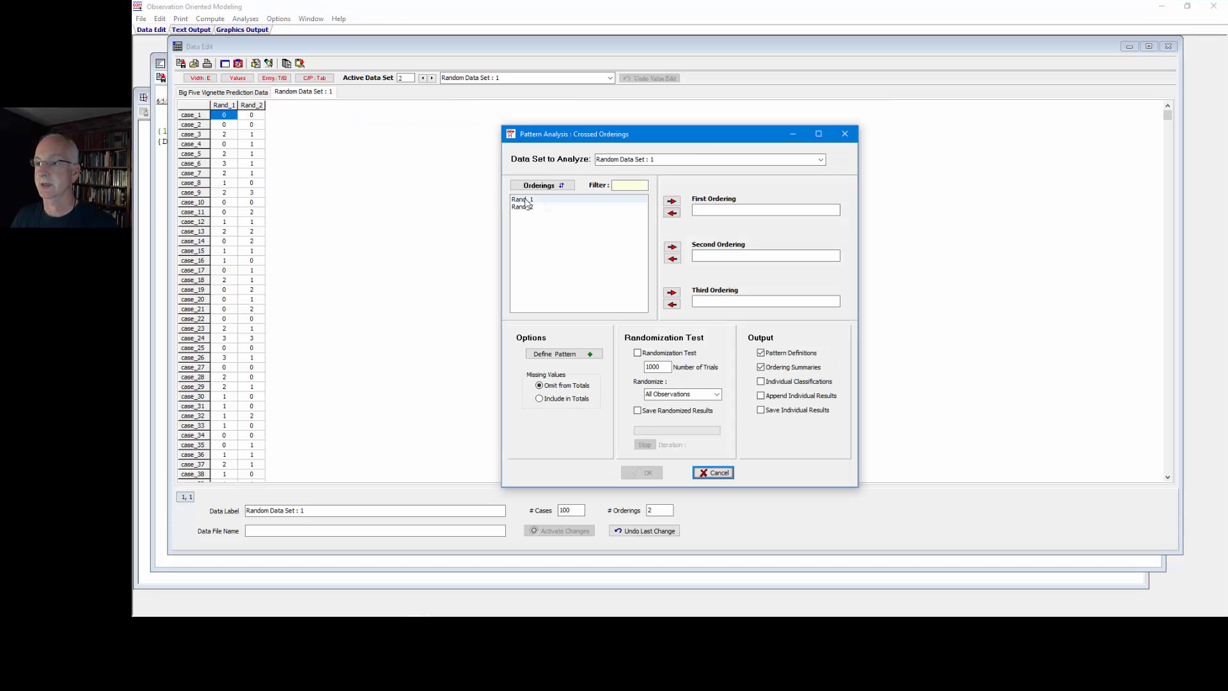
{"action": "double_click", "coordinate": [529, 201]}
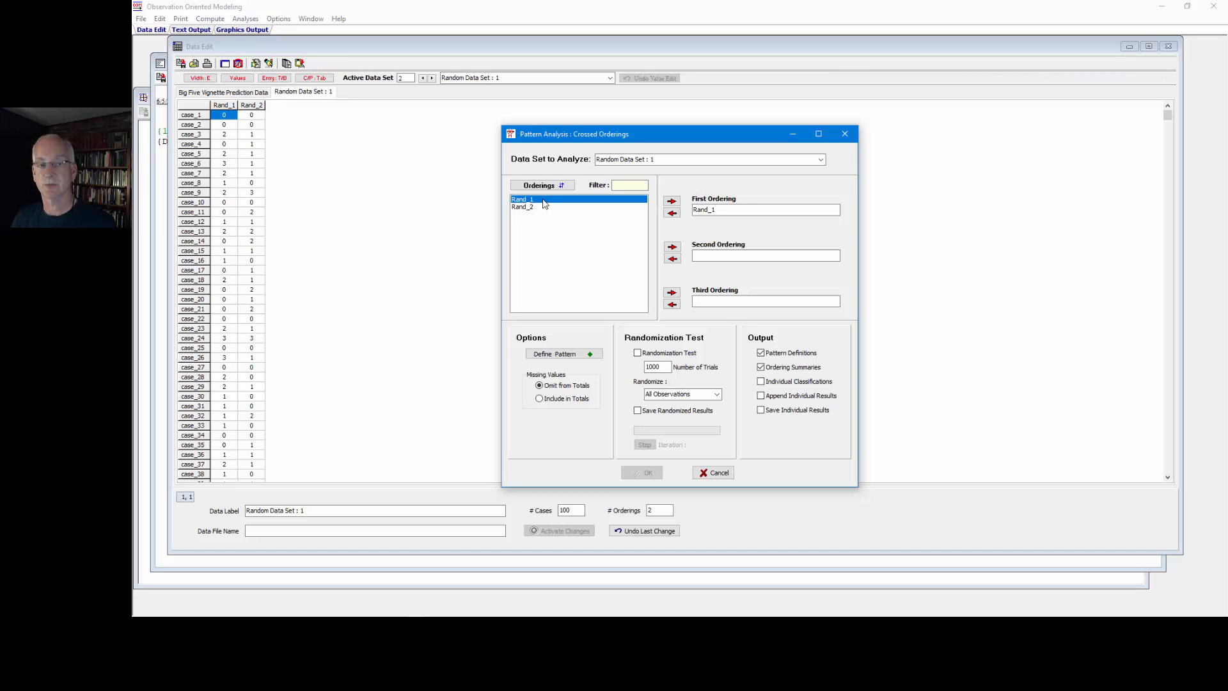
{"action": "double_click", "coordinate": [534, 208]}
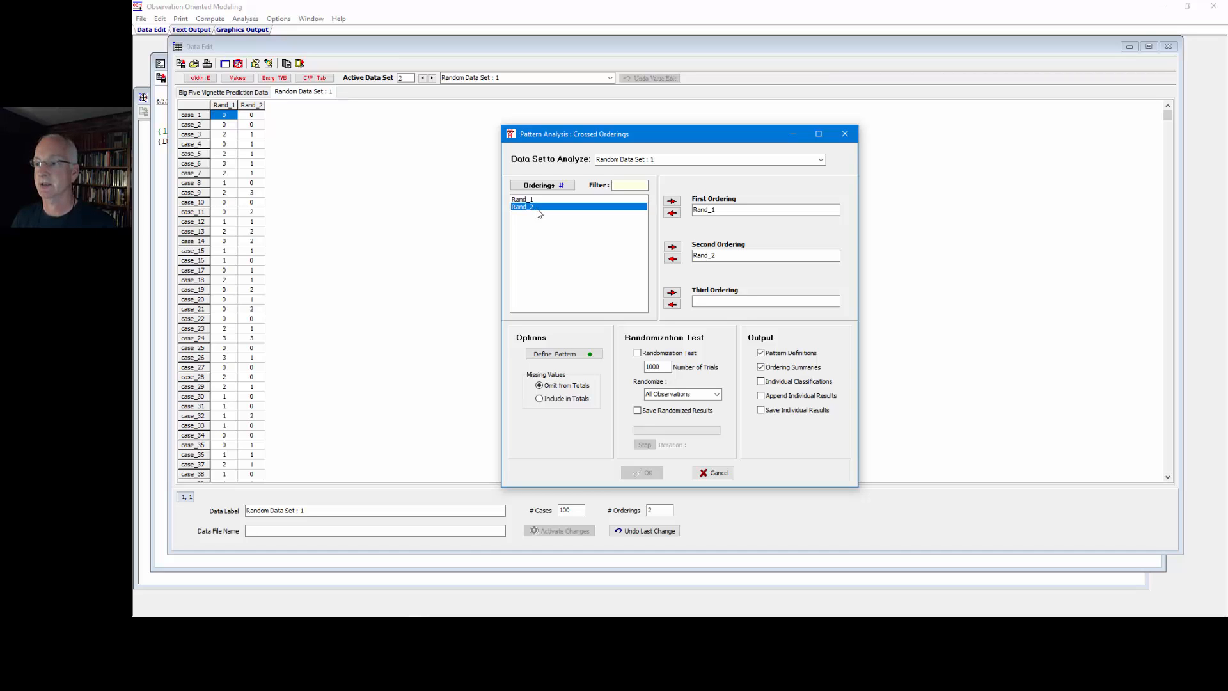
- Define the crossed pattern by filling the four diagonal cells from E+/0 to 3/3, using the dSilver fill colour
{"action": "left_click", "coordinate": [576, 354]}
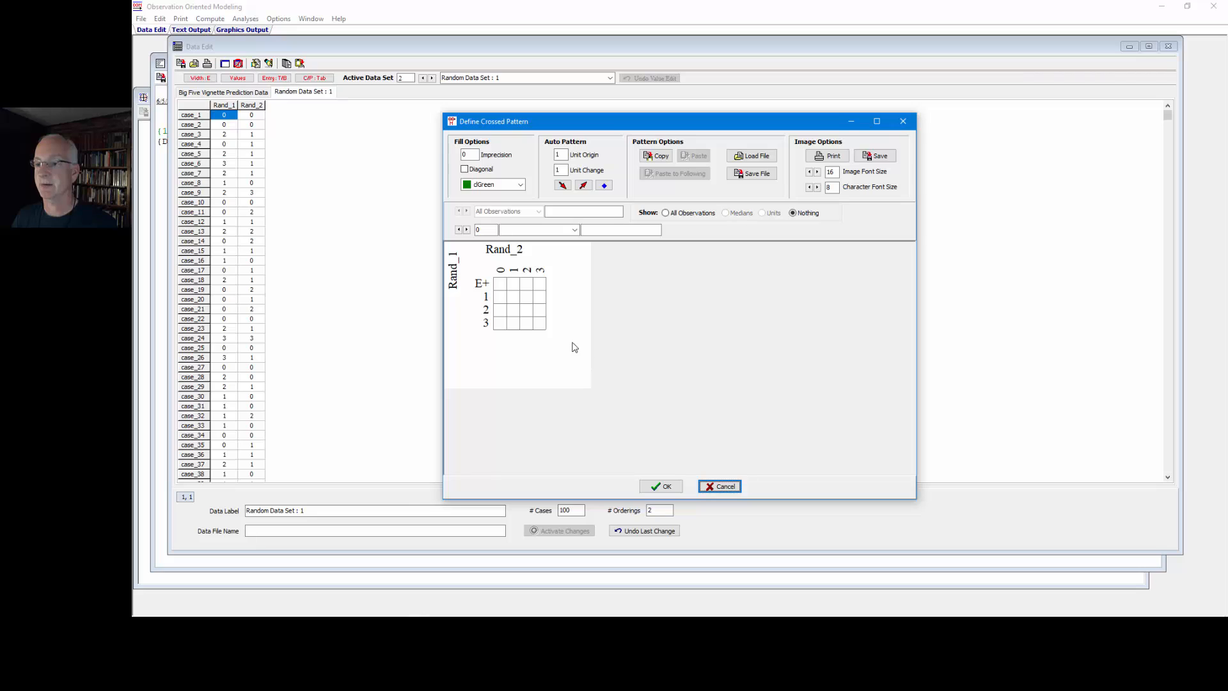
{"action": "left_click", "coordinate": [500, 284]}
{"action": "left_click", "coordinate": [513, 297]}
{"action": "left_click", "coordinate": [525, 310]}
{"action": "left_click", "coordinate": [539, 323]}
{"action": "left_click", "coordinate": [519, 186]}
{"action": "left_click", "coordinate": [503, 255]}
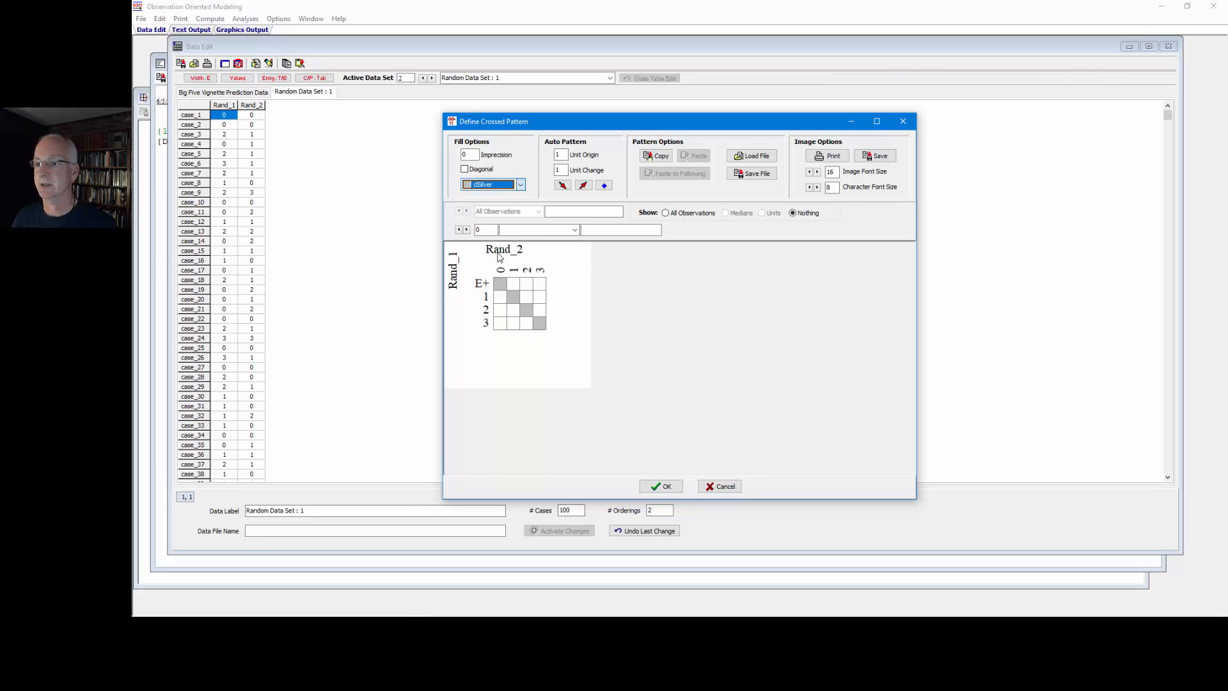
- Show all observations in the pattern grid at character font size 12 and accept the pattern
{"action": "left_click", "coordinate": [666, 213]}
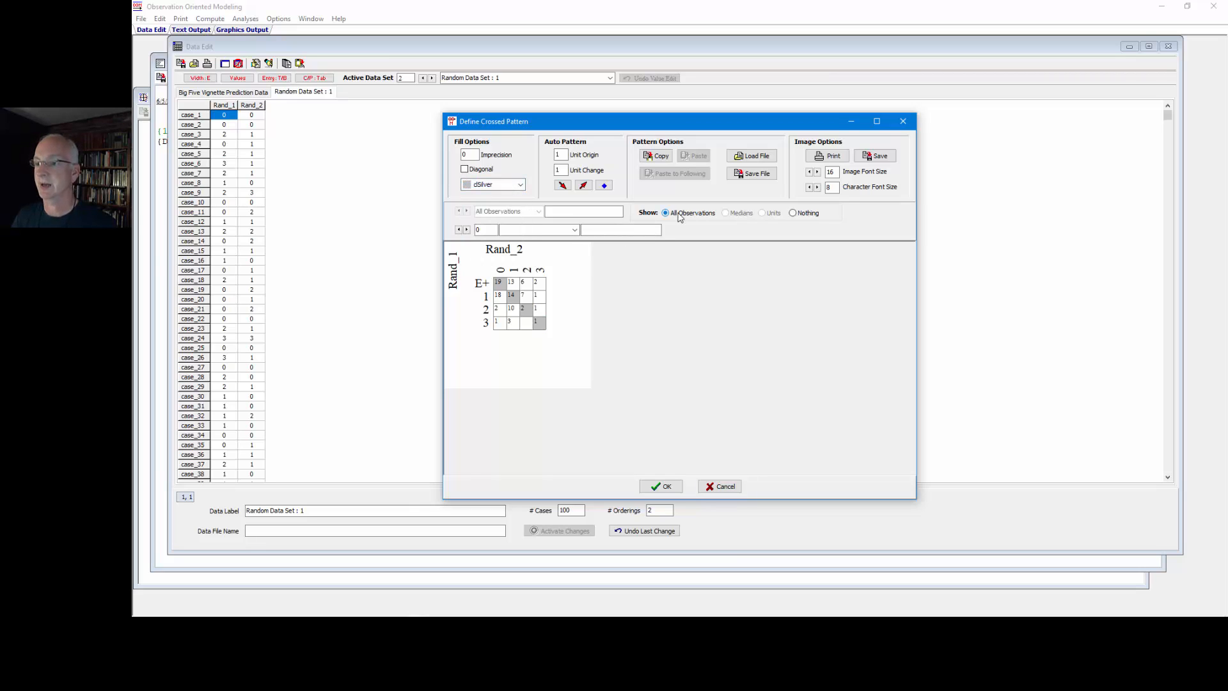
{"action": "left_click", "coordinate": [817, 189]}
{"action": "left_click", "coordinate": [817, 188]}
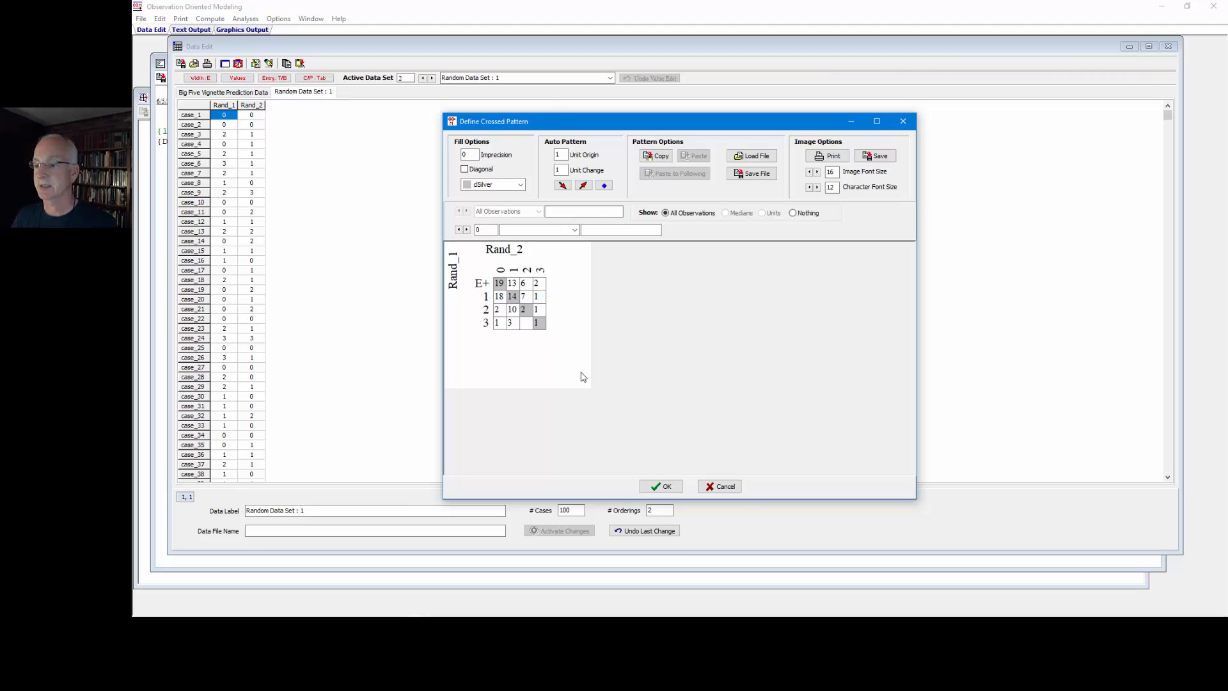
{"action": "left_click", "coordinate": [660, 487]}
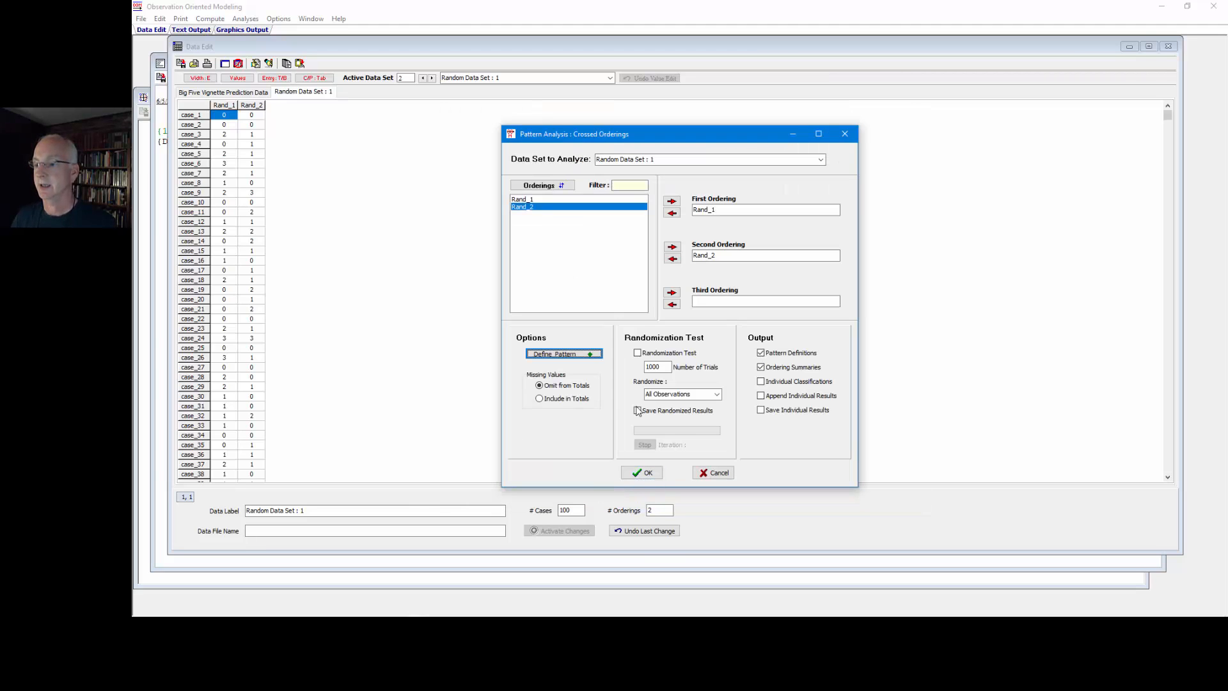
- Run the pattern analysis with a 1000-trial randomization test and save the randomized results
{"action": "left_click", "coordinate": [638, 354]}
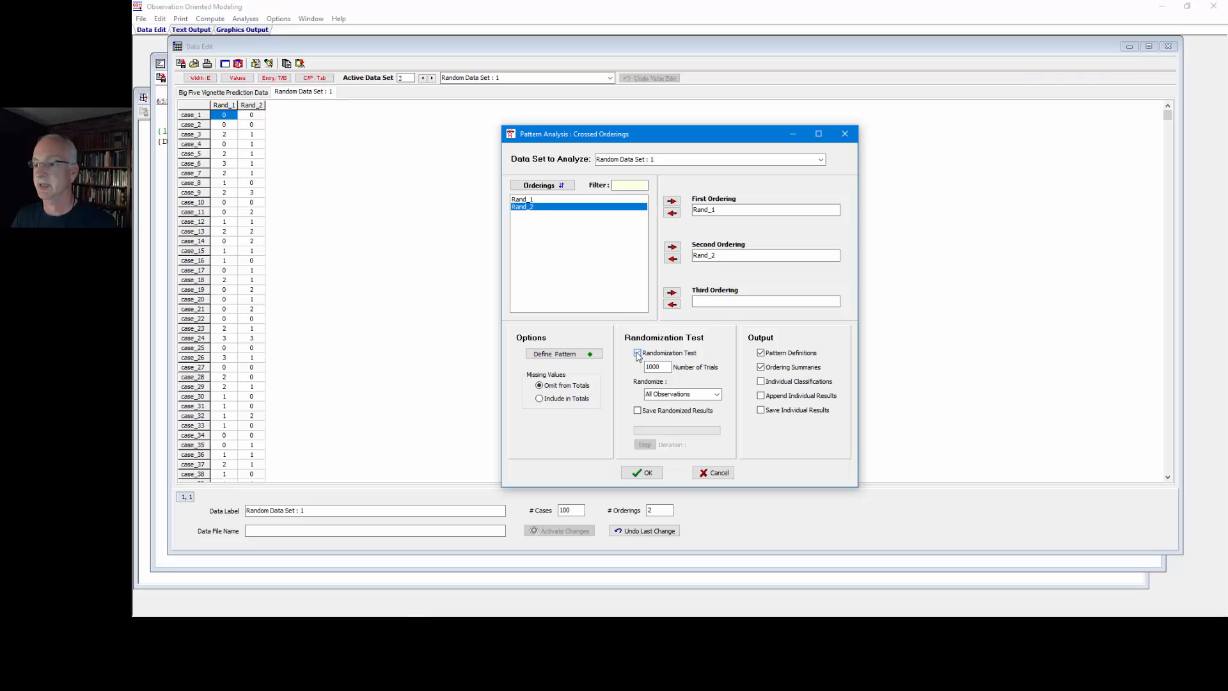
{"action": "left_click", "coordinate": [638, 410]}
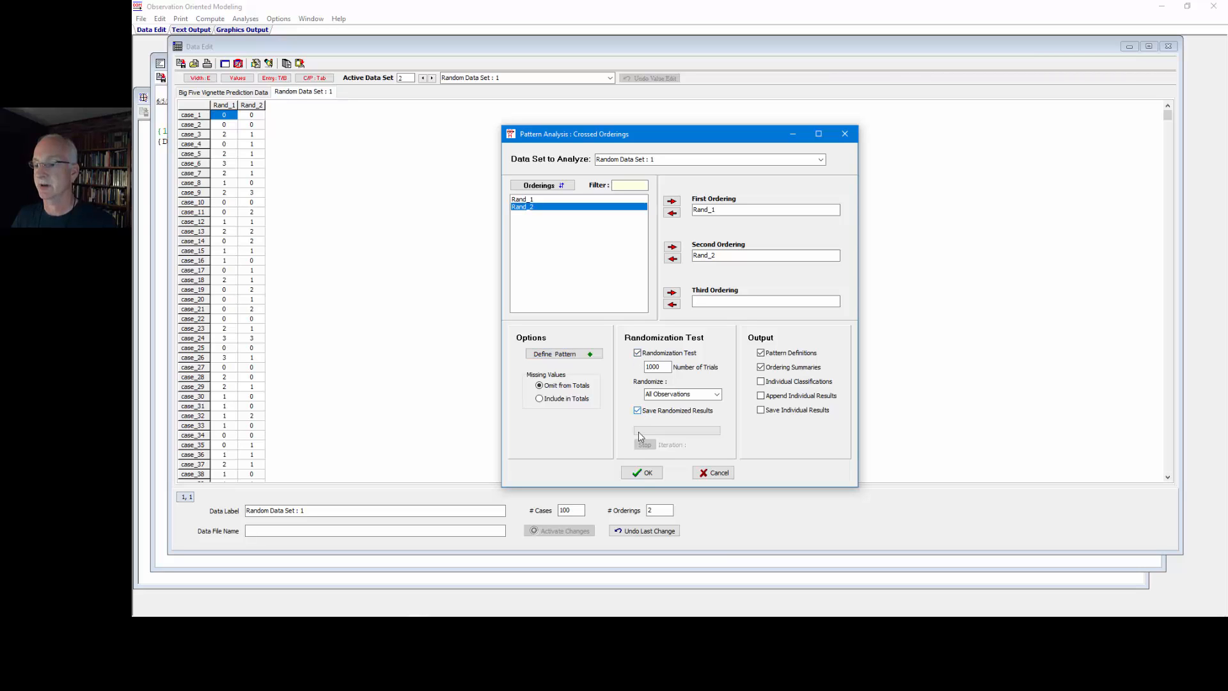
{"action": "left_click", "coordinate": [642, 474]}
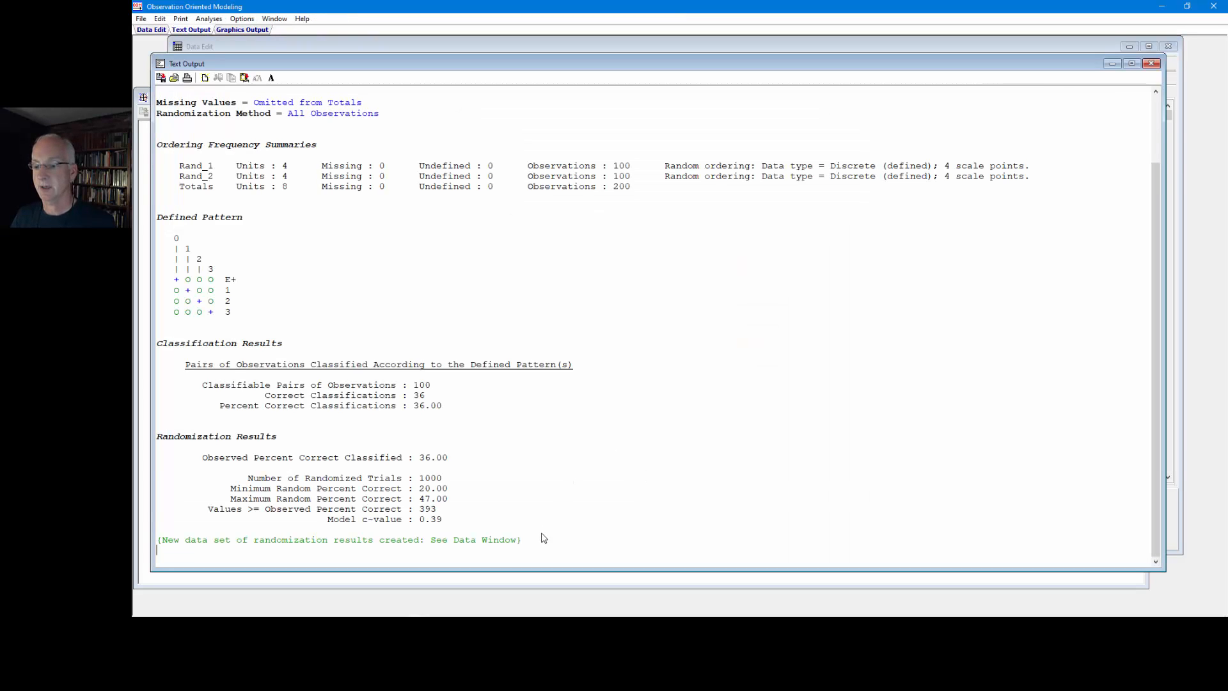
- Review the note about the new data set and examine the percent correct classifications in the saved randomization results
{"action": "left_click_drag", "start_coordinate": [542, 540], "coordinate": [154, 545]}
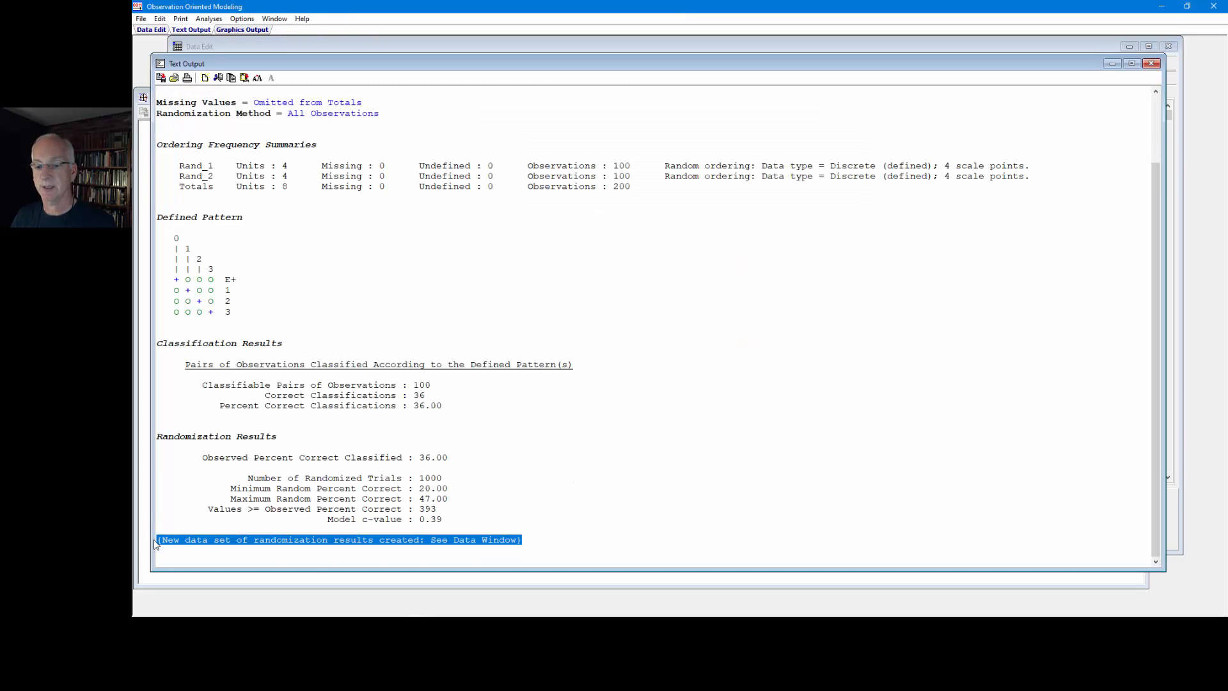
{"action": "left_click", "coordinate": [328, 49]}
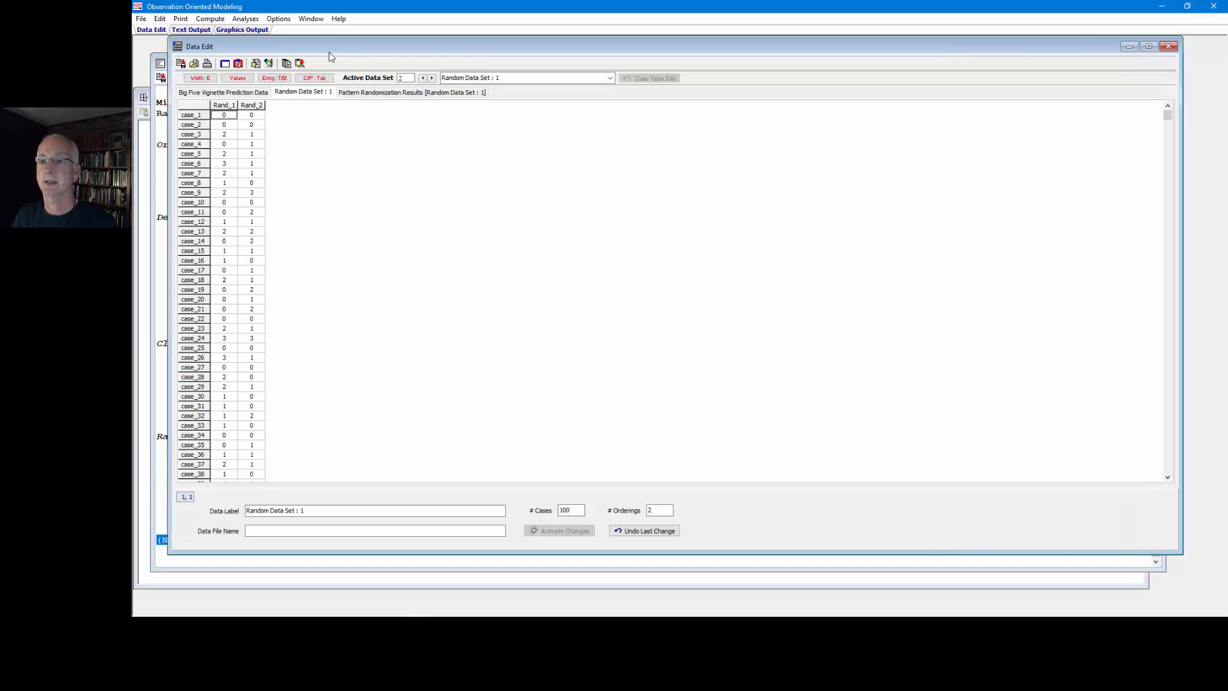
{"action": "left_click", "coordinate": [357, 94]}
{"action": "left_click_drag", "start_coordinate": [416, 115], "coordinate": [429, 234]}
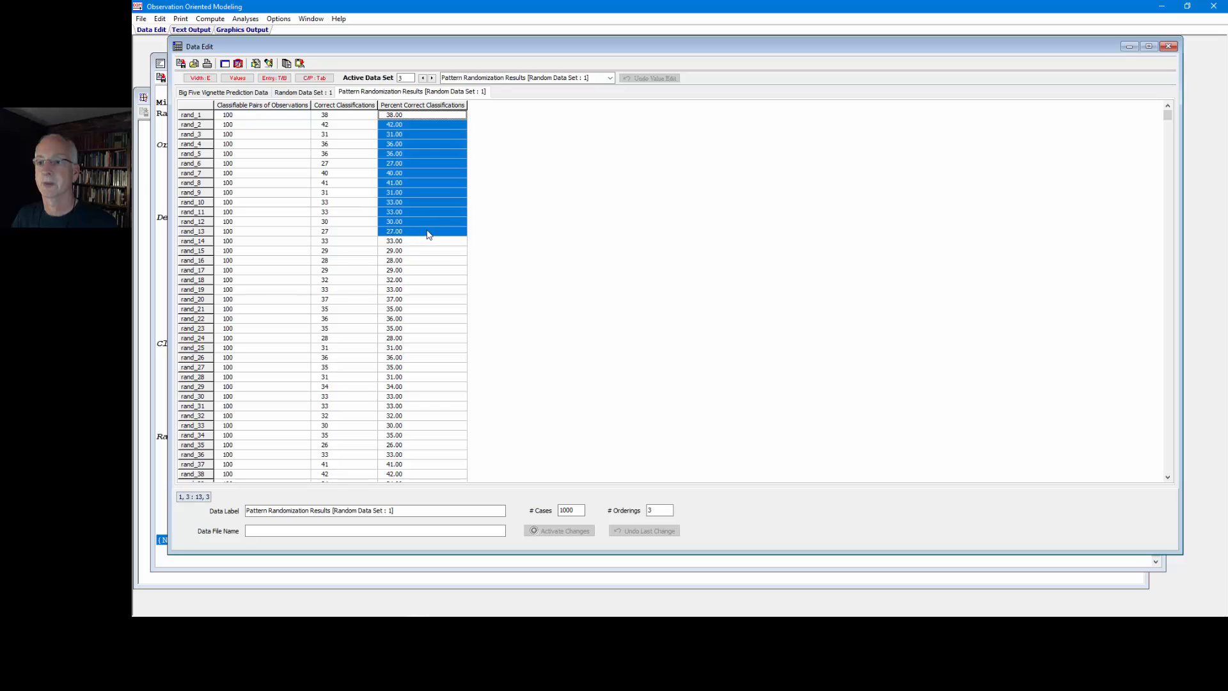
{"action": "left_click", "coordinate": [423, 183]}
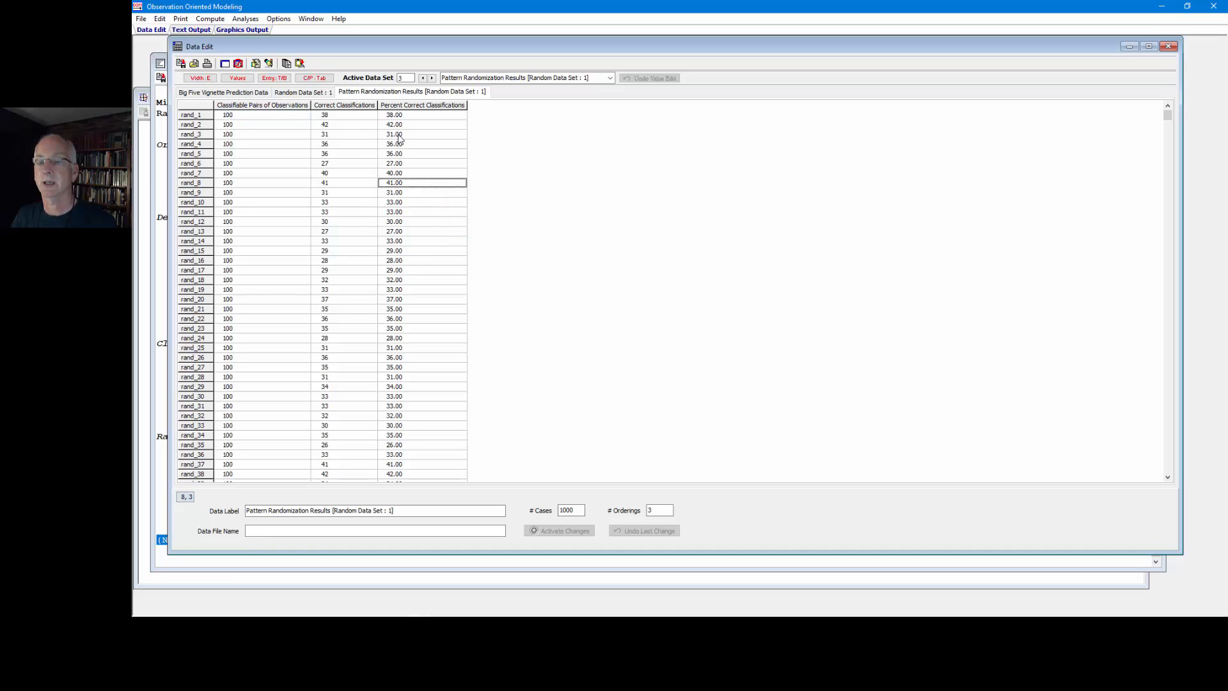
- Compute the mean of Percent Correct Classifications in the randomization results and highlight it in the text output
{"action": "left_click", "coordinate": [245, 19]}
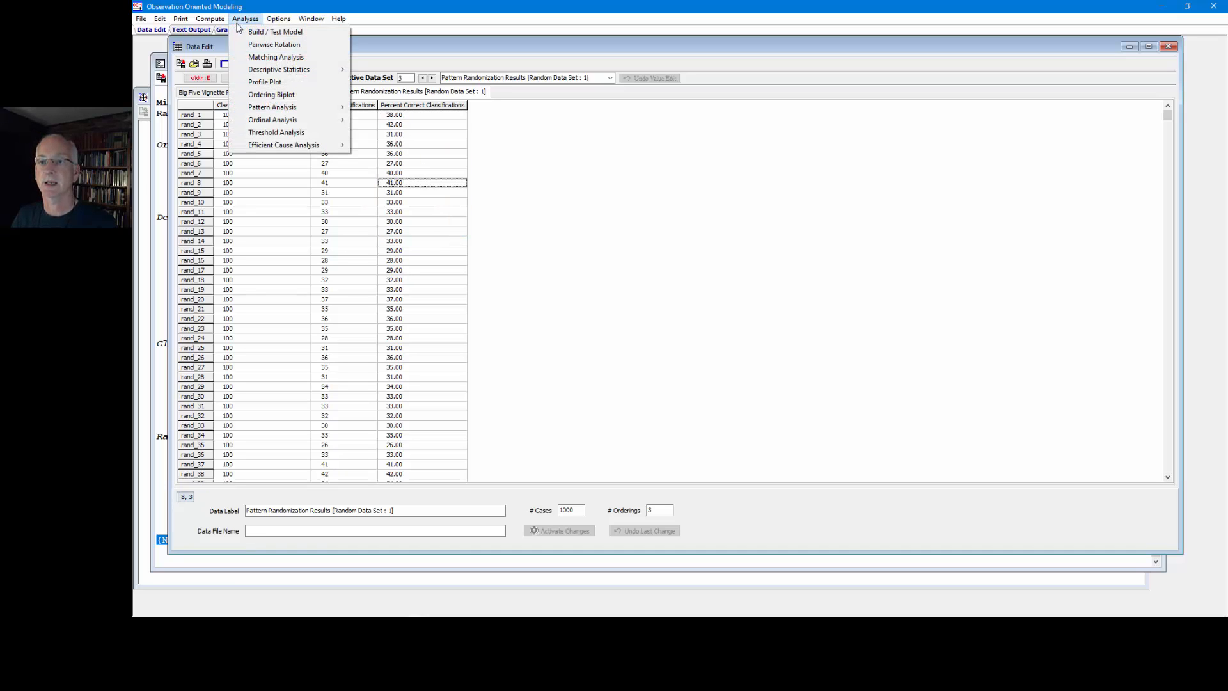
{"action": "mouse_move", "coordinate": [268, 70]}
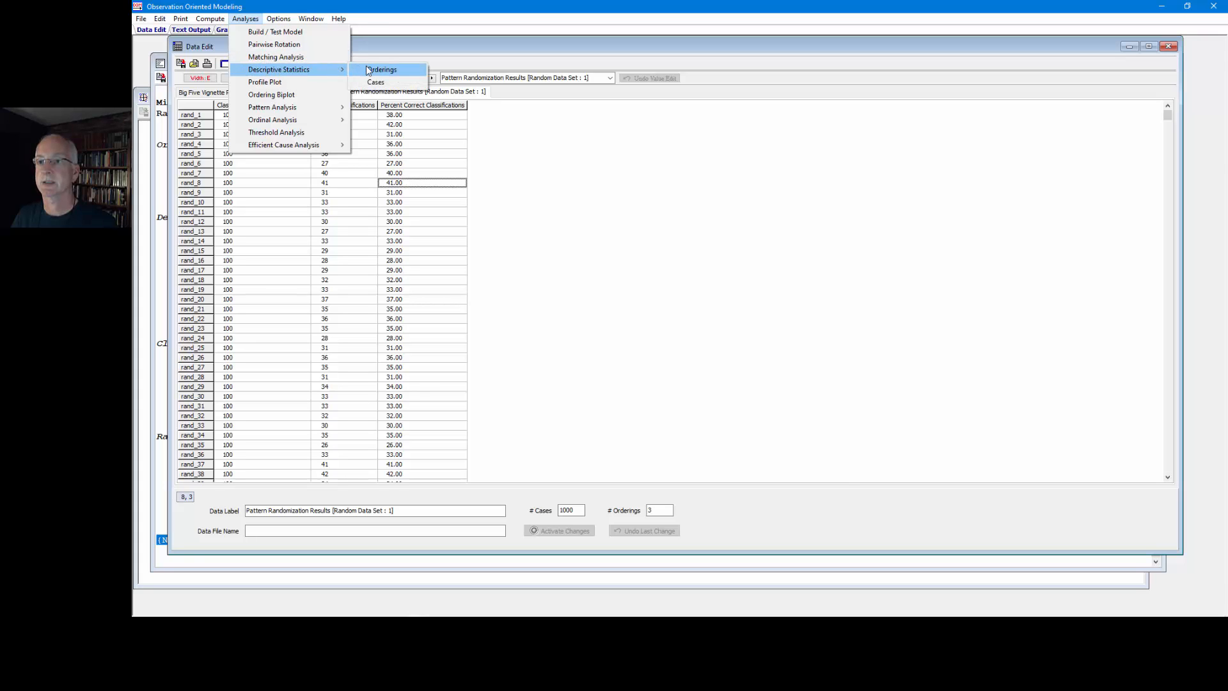
{"action": "left_click", "coordinate": [382, 69]}
{"action": "double_click", "coordinate": [543, 212]}
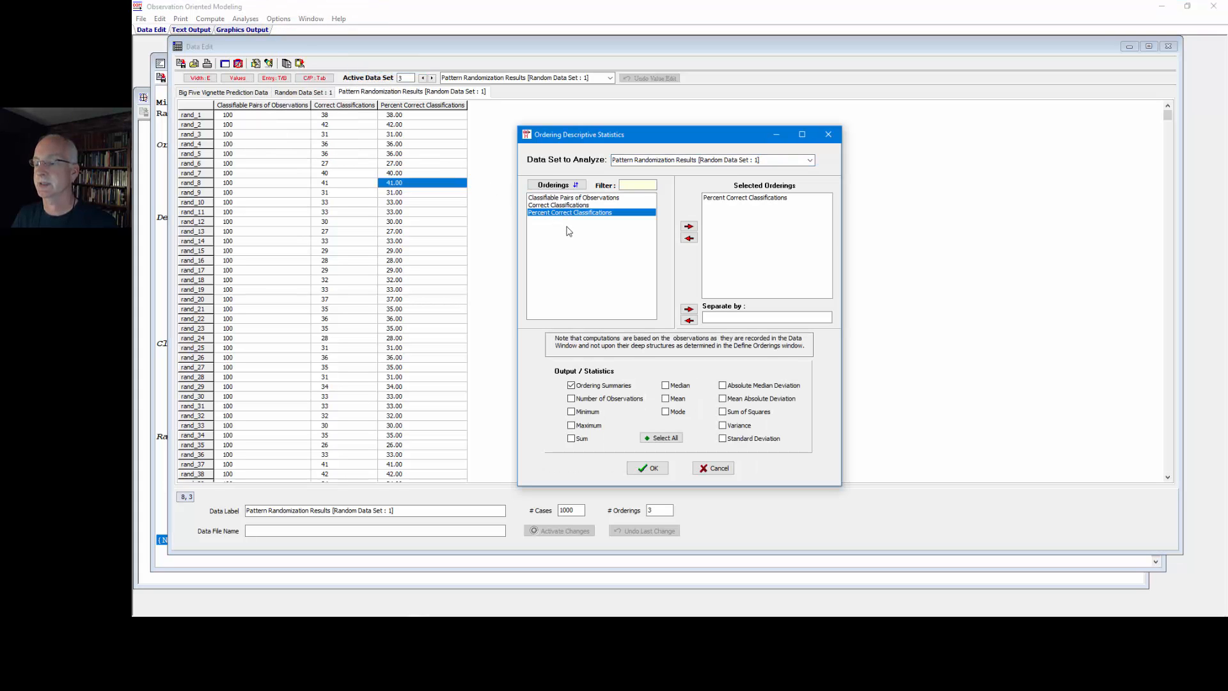
{"action": "left_click", "coordinate": [666, 398]}
{"action": "left_click", "coordinate": [647, 467]}
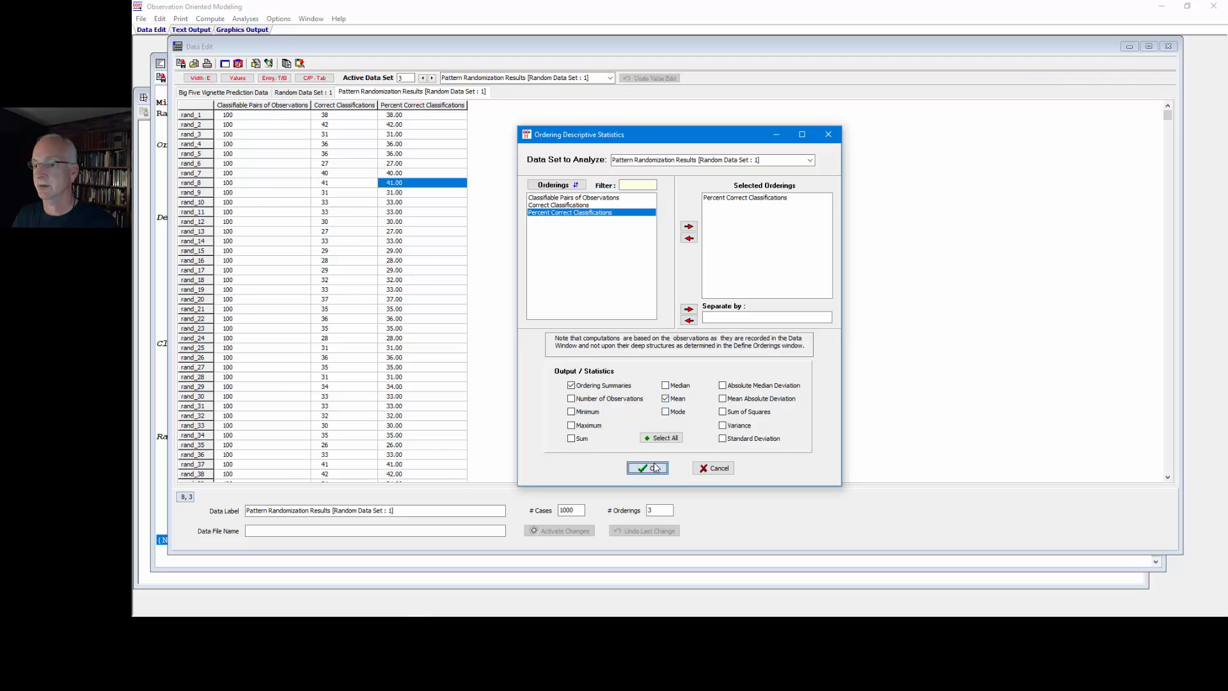
{"action": "left_click_drag", "start_coordinate": [386, 477], "coordinate": [359, 480]}
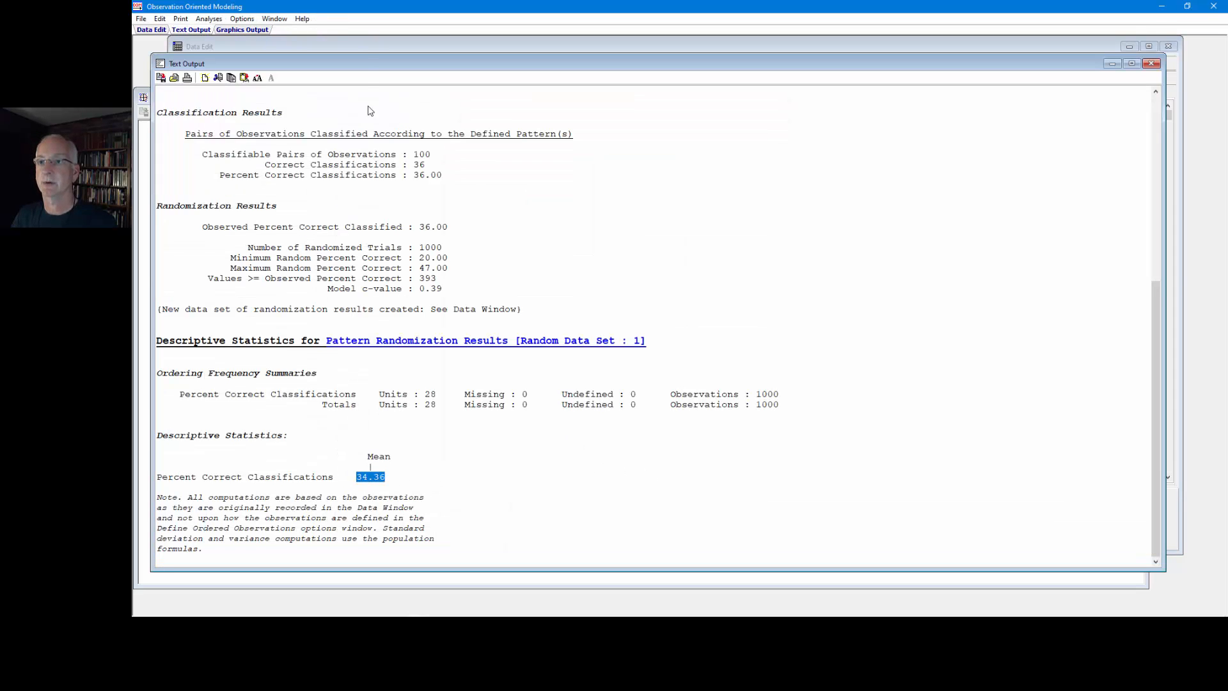
- Move the data window clear of the mean and auto-generate 3 observation-based units for Percent Correct Classifications
{"action": "left_click", "coordinate": [357, 50]}
{"action": "left_click_drag", "start_coordinate": [361, 50], "coordinate": [583, 56]}
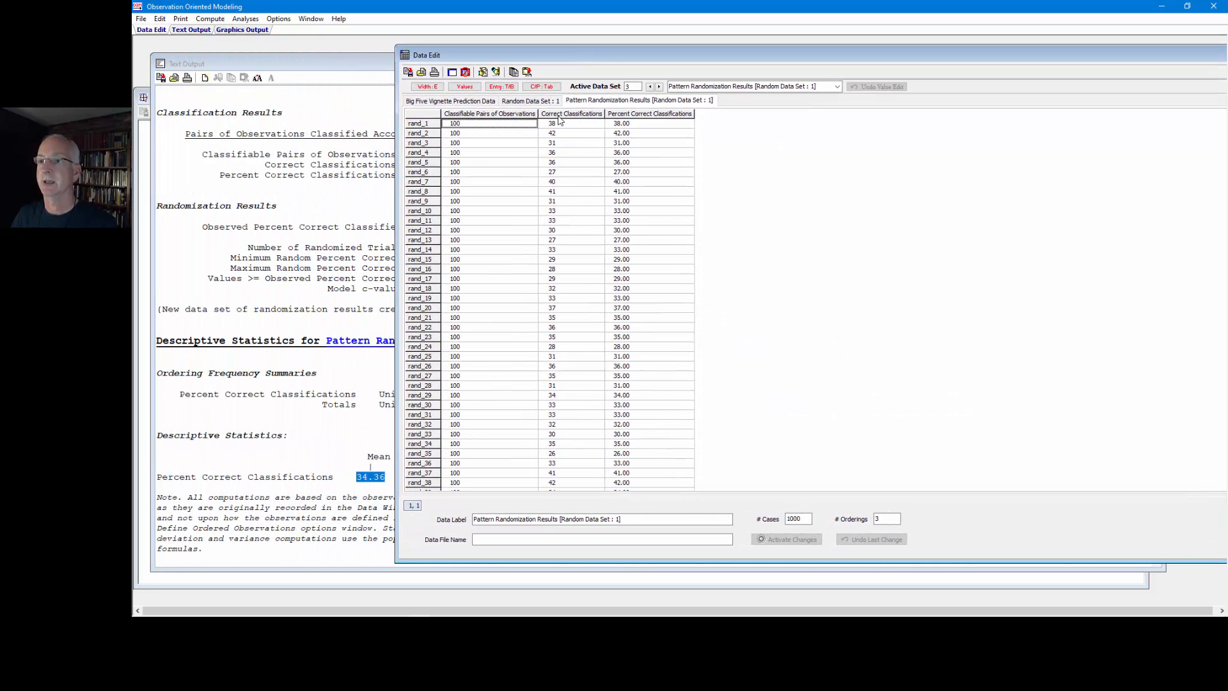
{"action": "left_click", "coordinate": [483, 72]}
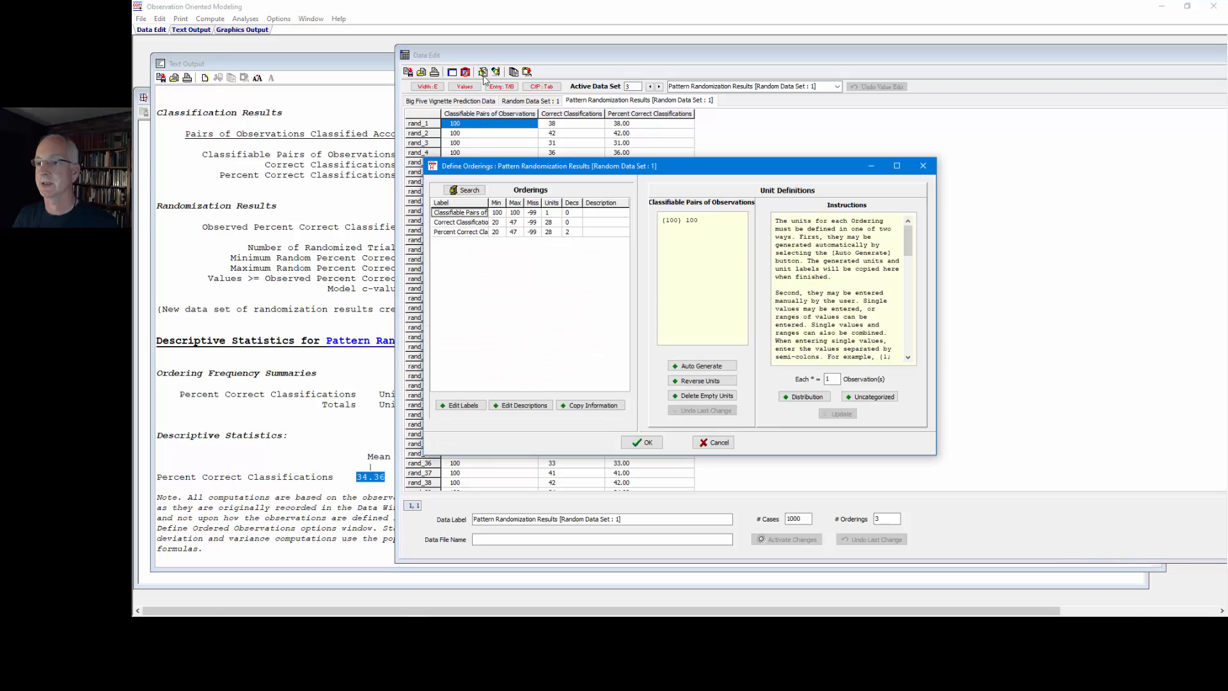
{"action": "left_click", "coordinate": [475, 232]}
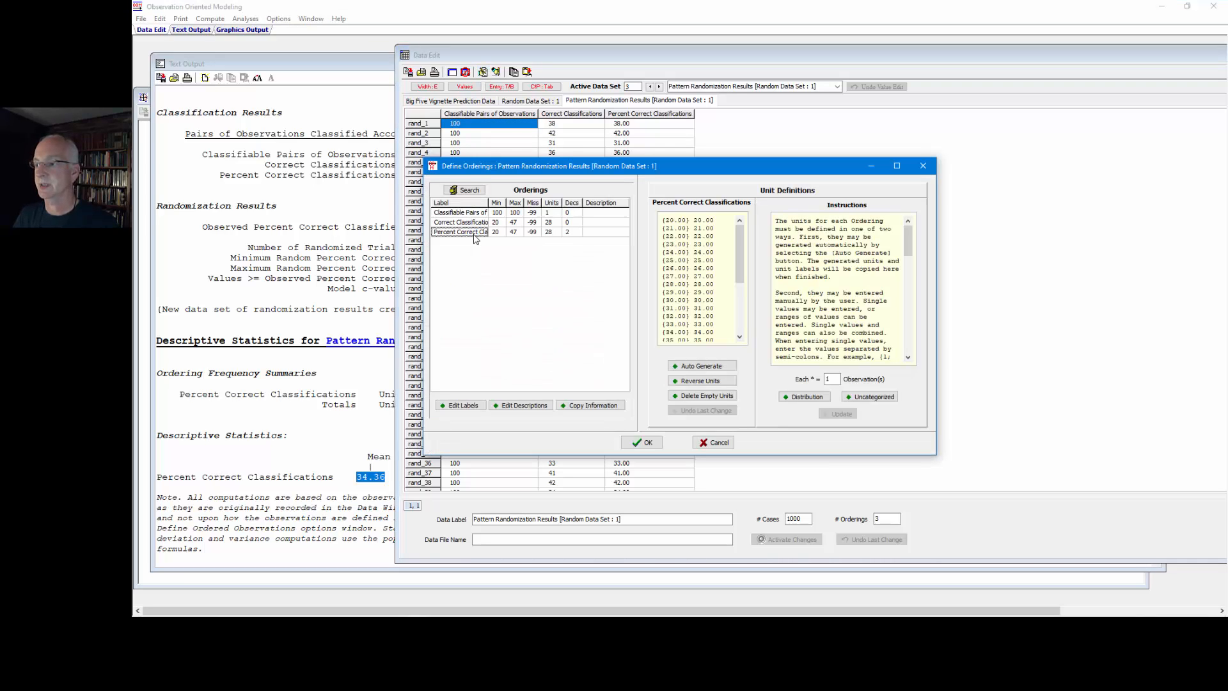
{"action": "left_click", "coordinate": [683, 368]}
{"action": "left_click", "coordinate": [600, 416]}
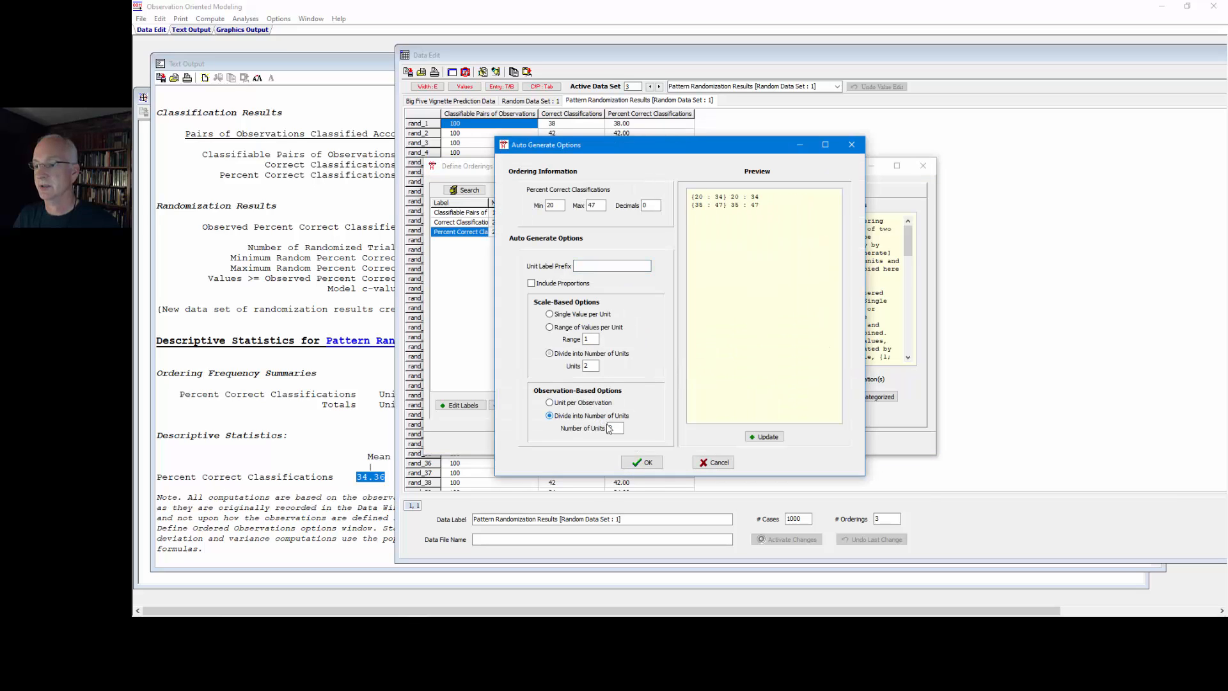
{"action": "left_click", "coordinate": [612, 428]}
{"action": "key", "text": "BackSpace"}
{"action": "type", "text": "3"}
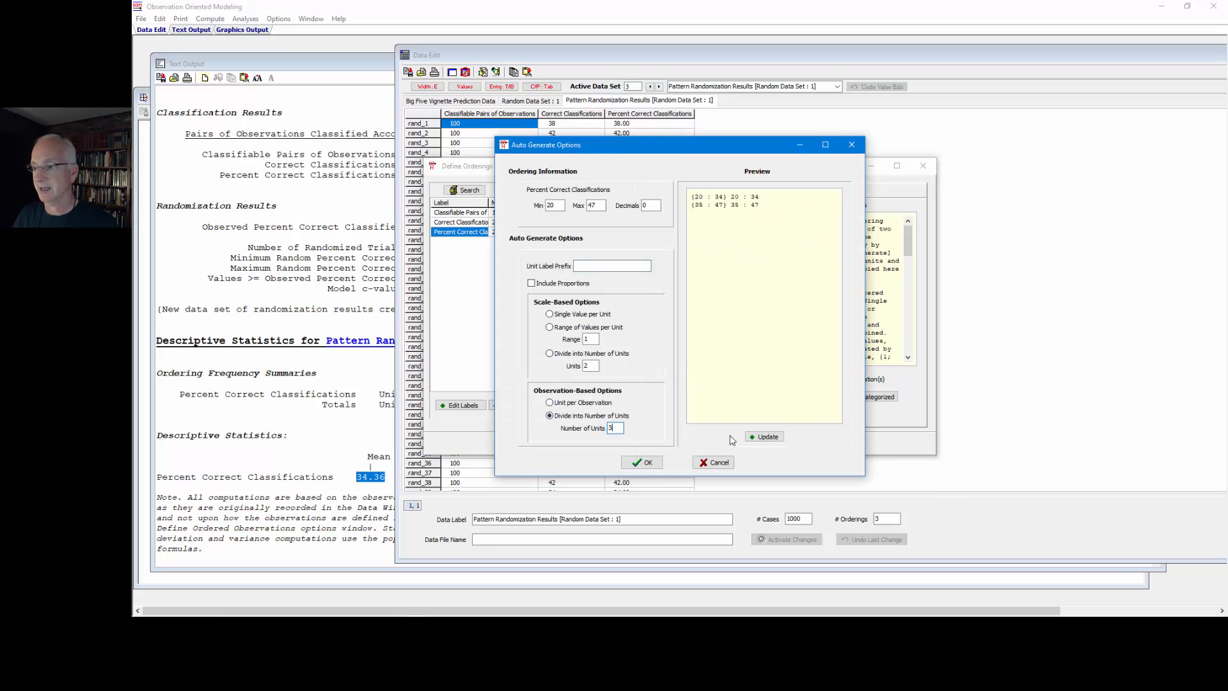
{"action": "left_click", "coordinate": [755, 438]}
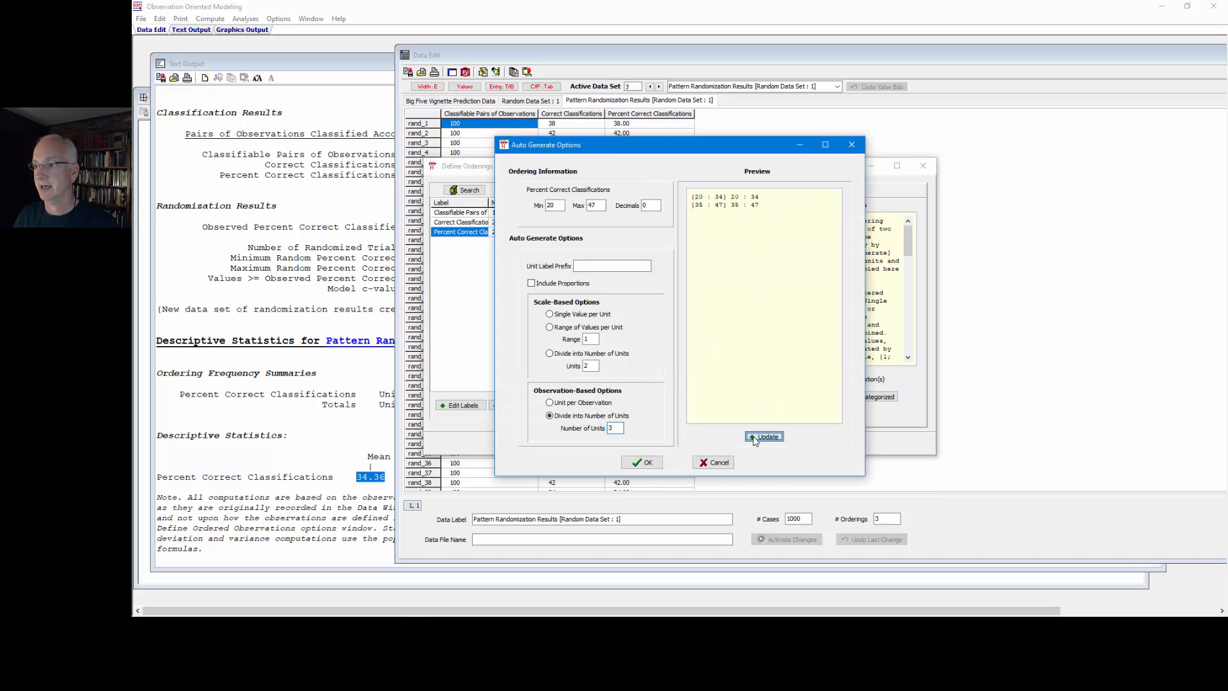
{"action": "left_click", "coordinate": [643, 463]}
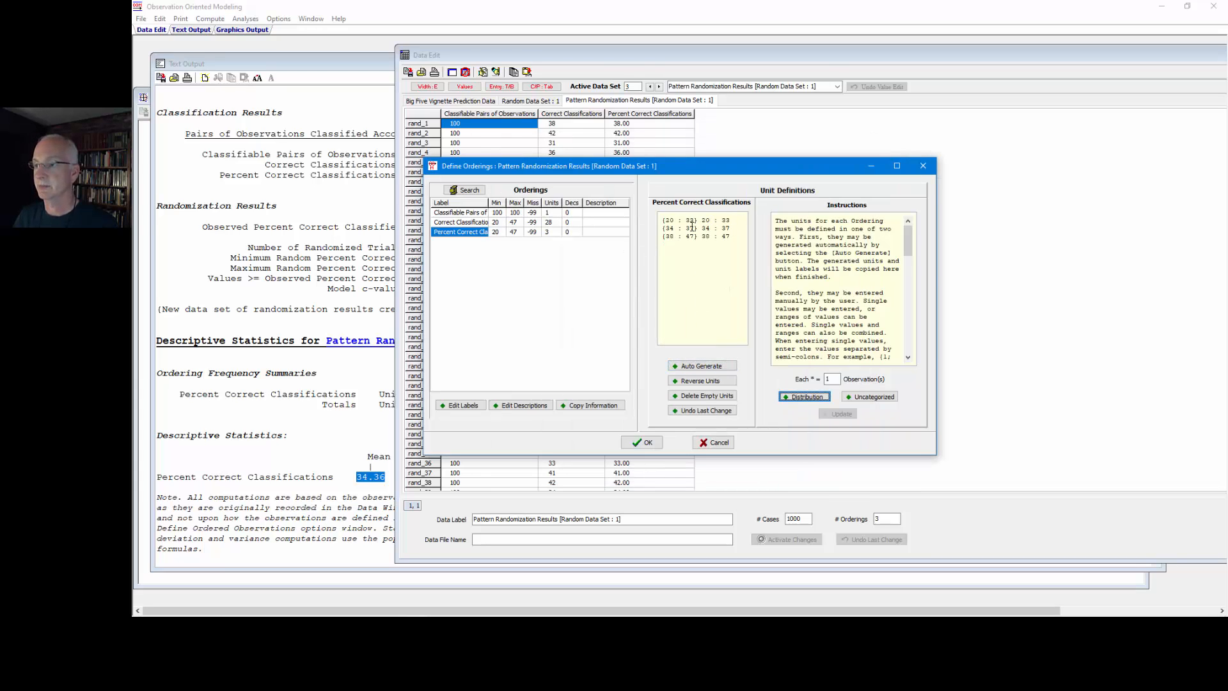
- Set the middle unit's range for Percent Correct Classifications to 29.36 : 39.36 and widen the definitions dialog
{"action": "left_click", "coordinate": [678, 228]}
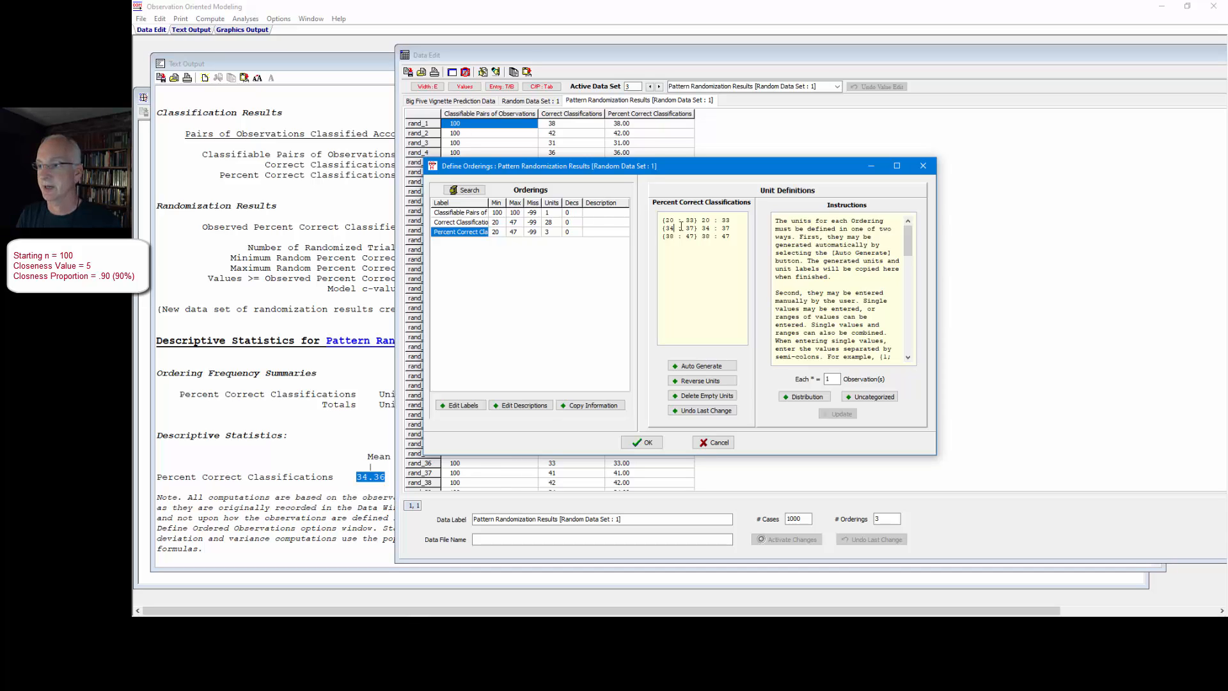
{"action": "key", "text": "BackSpace"}
{"action": "key", "text": "BackSpace"}
{"action": "type", "text": "29.5"}
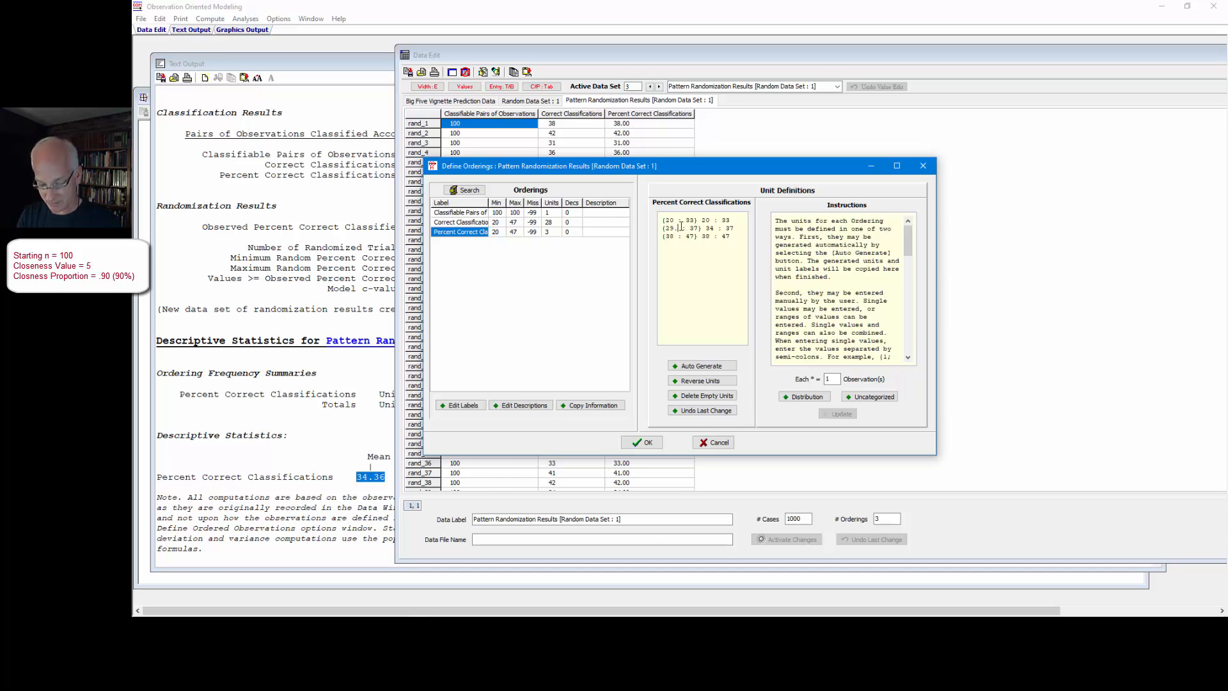
{"action": "type", "text": "36"}
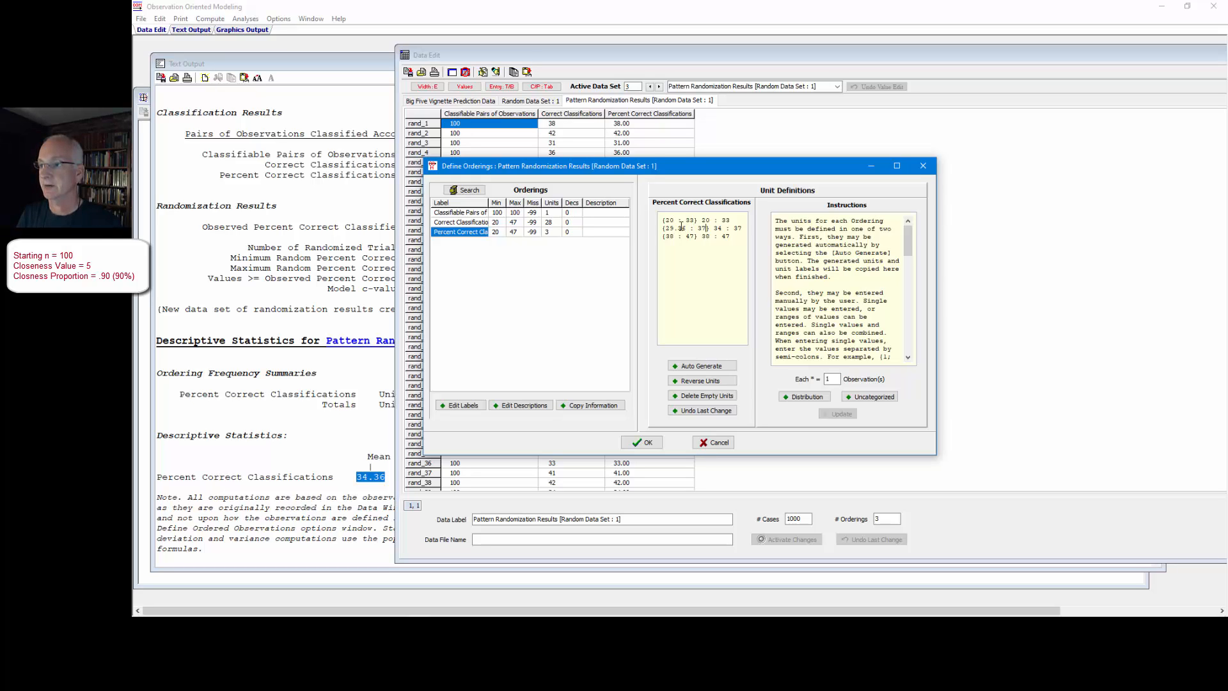
{"action": "key", "text": "BackSpace"}
{"action": "key", "text": "BackSpace"}
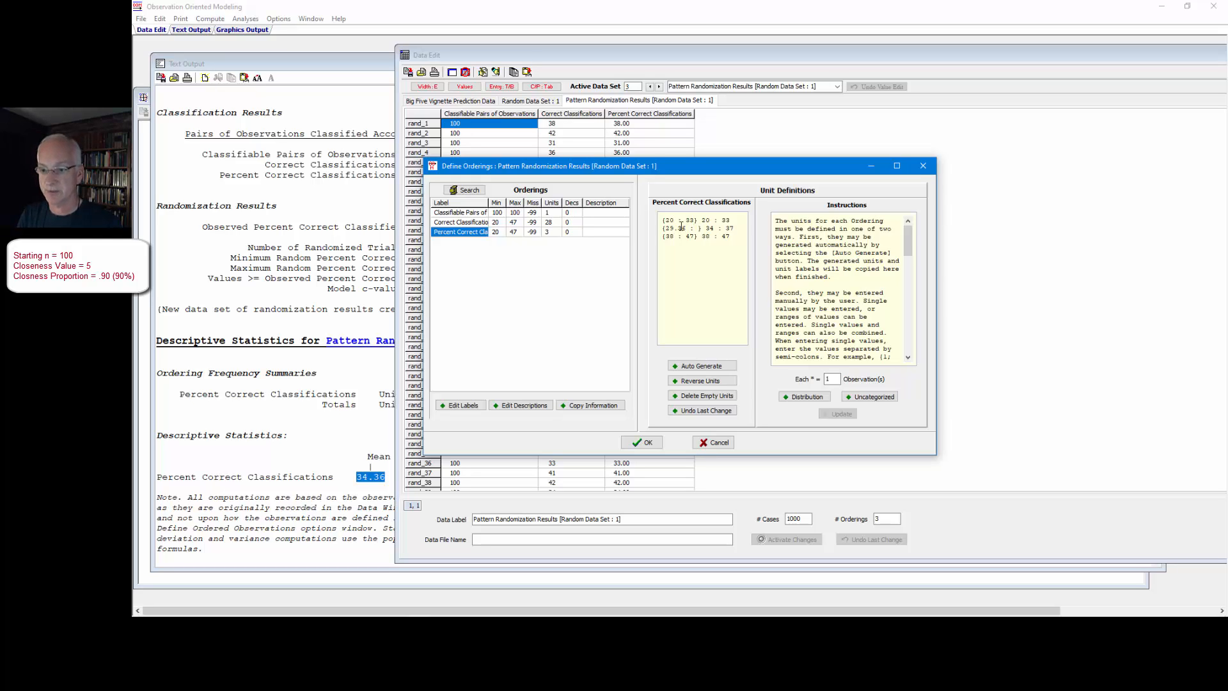
{"action": "type", "text": "39."}
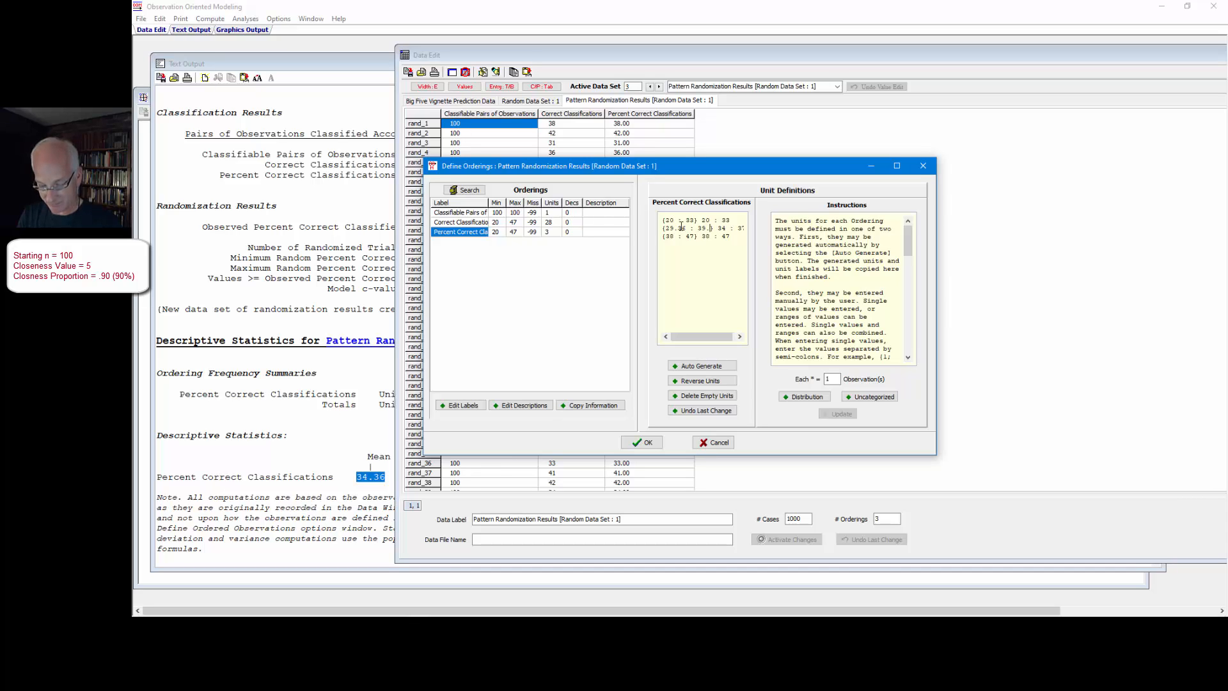
{"action": "type", "text": "36"}
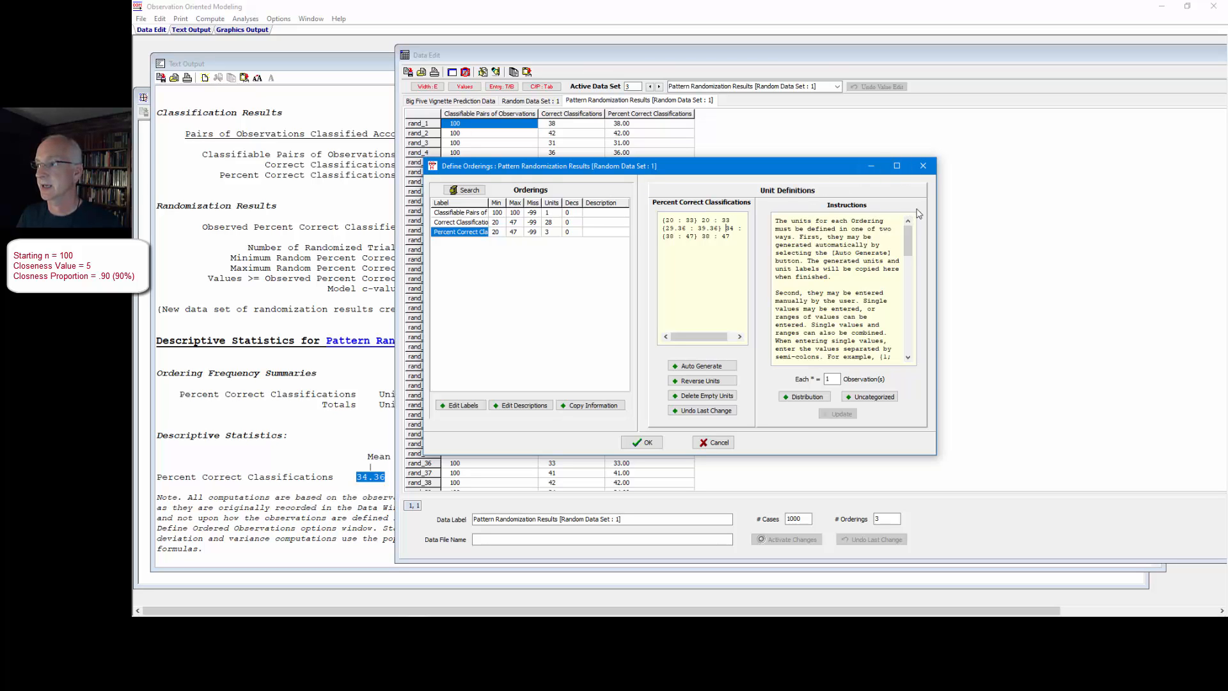
{"action": "left_click_drag", "start_coordinate": [936, 218], "coordinate": [1130, 231]}
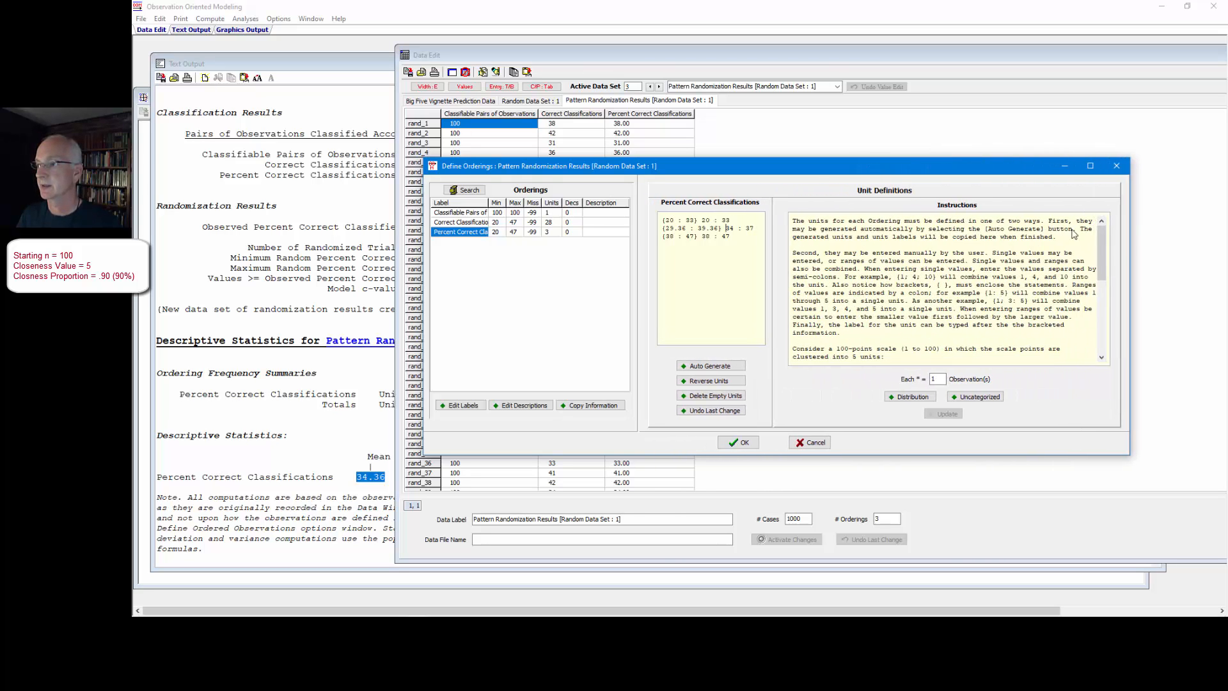
- Label the middle unit Closeness Range and set the lowest unit's range for Percent Correct Classifications to 20 : 29.35
{"action": "left_click_drag", "start_coordinate": [776, 212], "coordinate": [829, 212]}
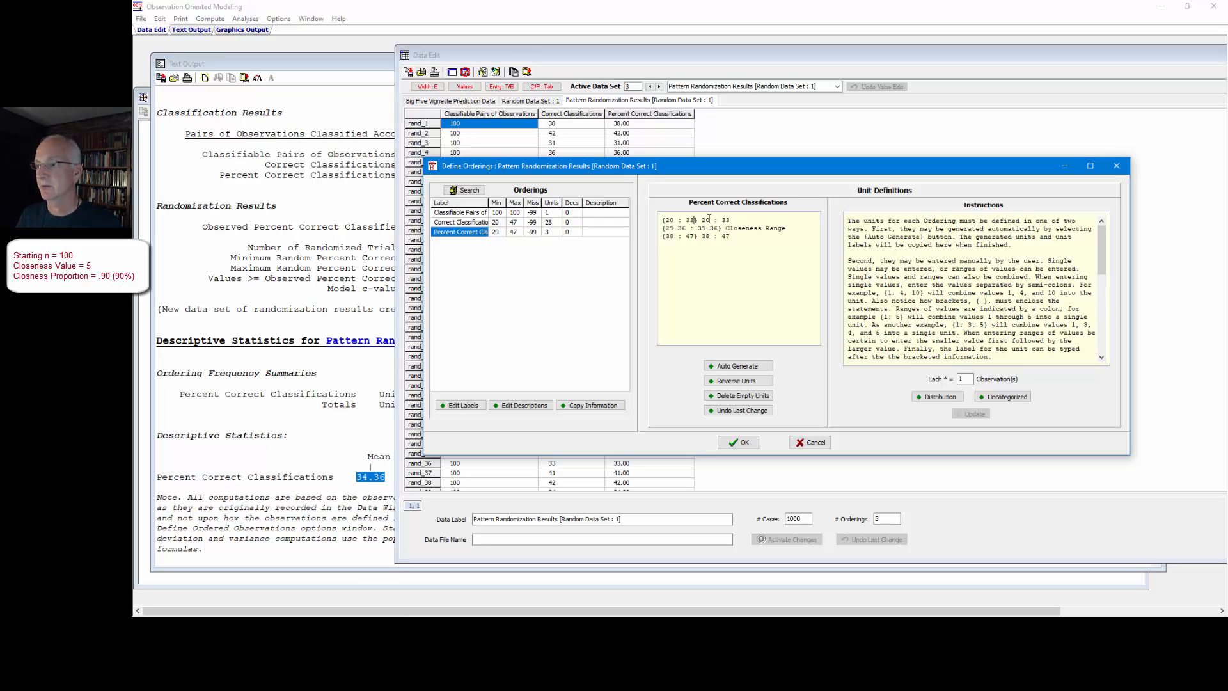
{"action": "key", "text": "BackSpace"}
{"action": "key", "text": "BackSpace"}
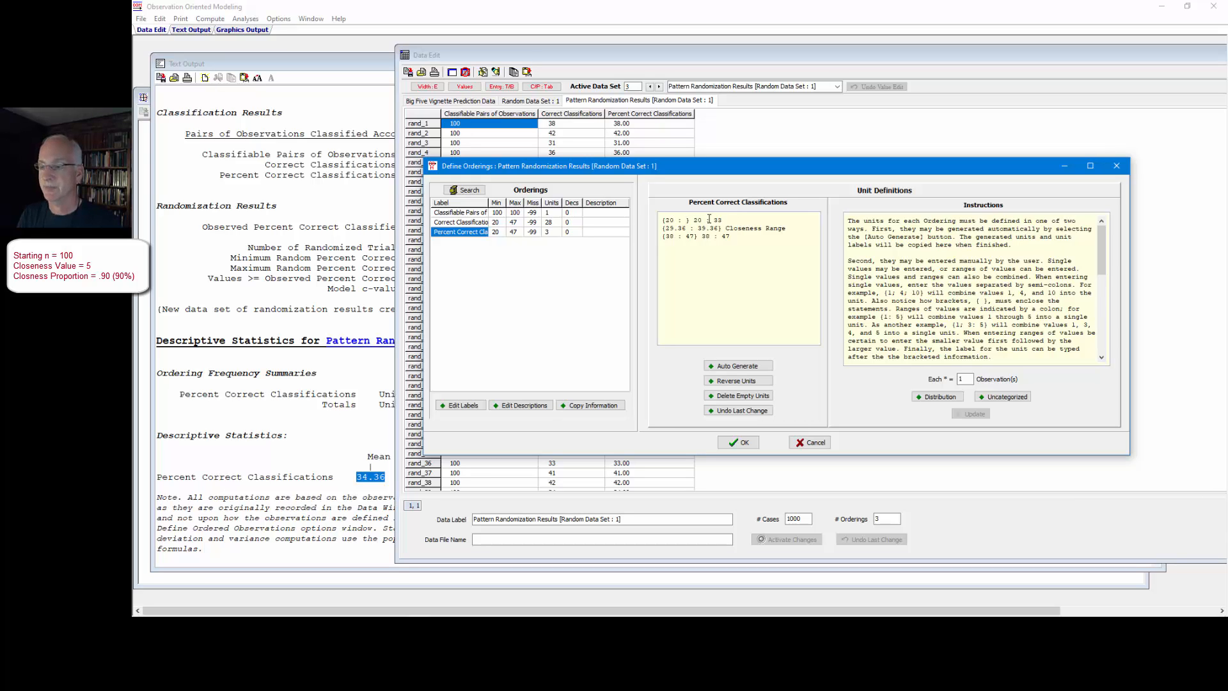
{"action": "type", "text": "29."}
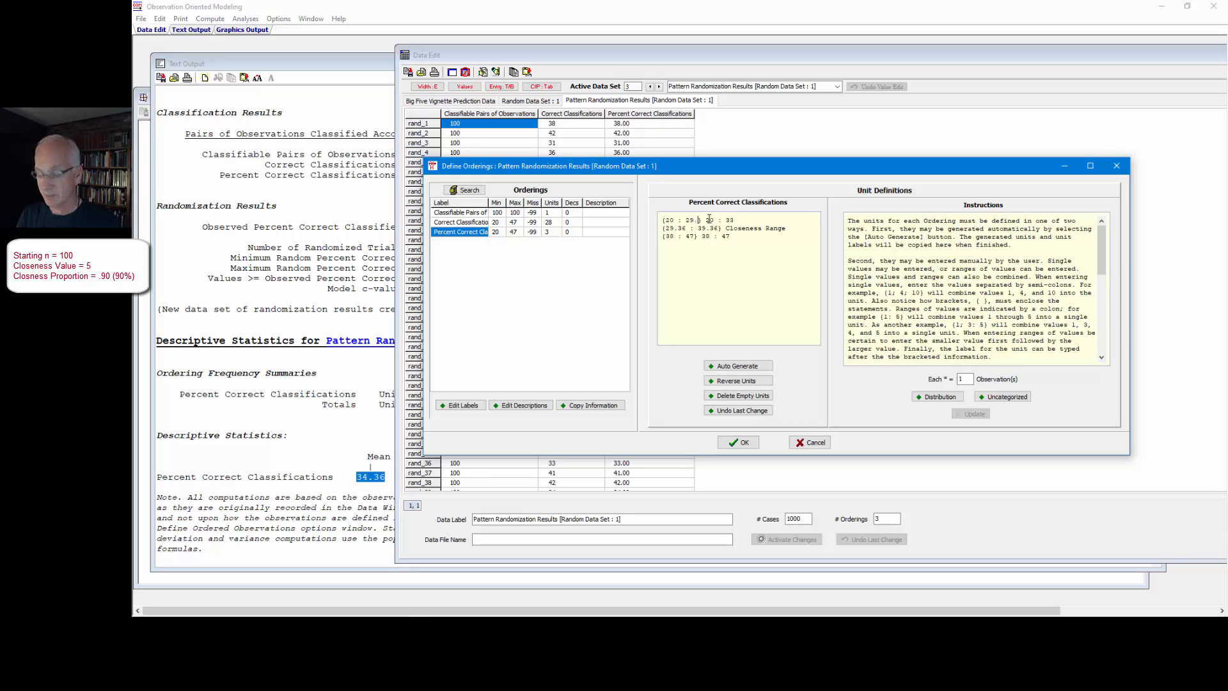
{"action": "type", "text": "35} "}
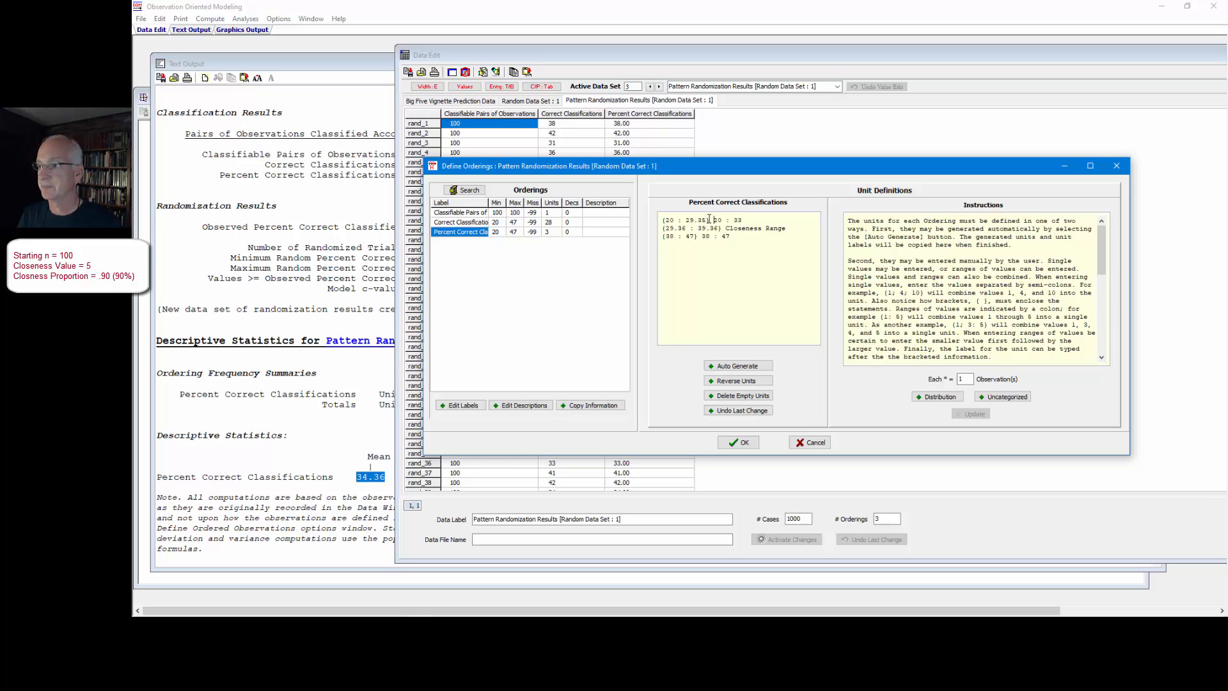
- Label the lowest unit Low and the highest unit 38 : High, and start the highest unit's range at 39.37
{"action": "type", "text": "Low"}
{"action": "key", "text": "Delete"}
{"action": "key", "text": "Delete"}
{"action": "key", "text": "Delete"}
{"action": "key", "text": "Delete"}
{"action": "key", "text": "Delete"}
{"action": "key", "text": "Delete"}
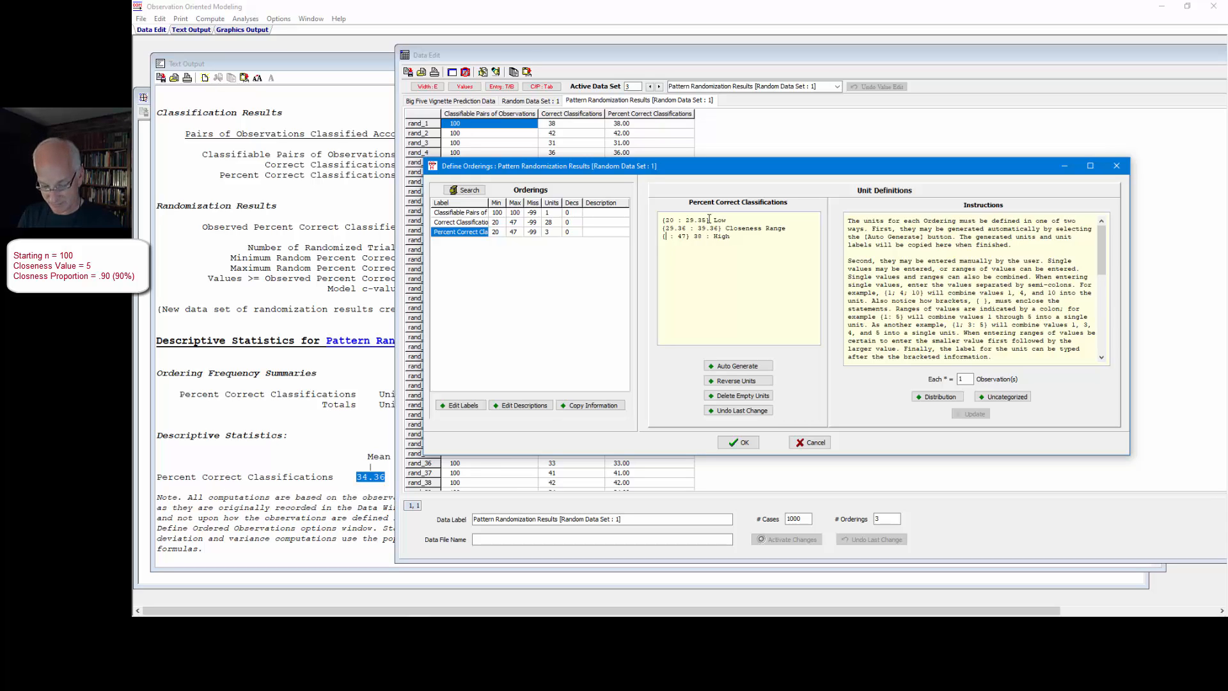
{"action": "type", "text": "39.37"}
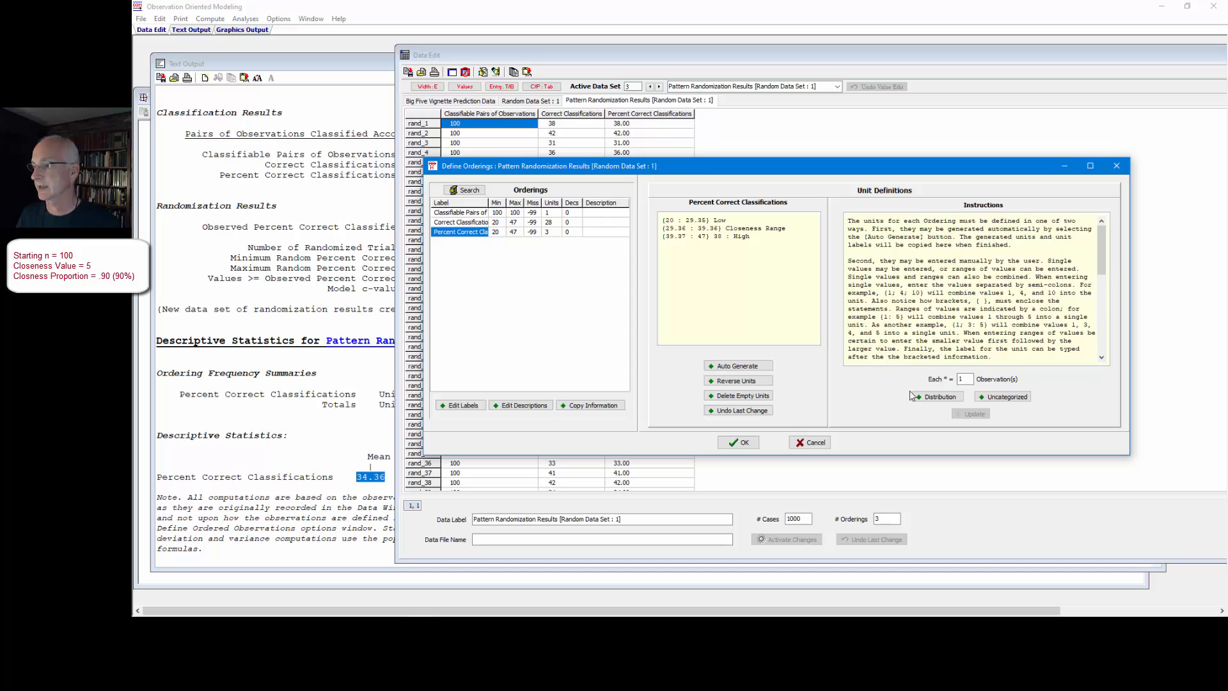
- Show the distribution of observations across the three units and maximize the definitions dialog to read its full text
{"action": "left_click", "coordinate": [938, 396]}
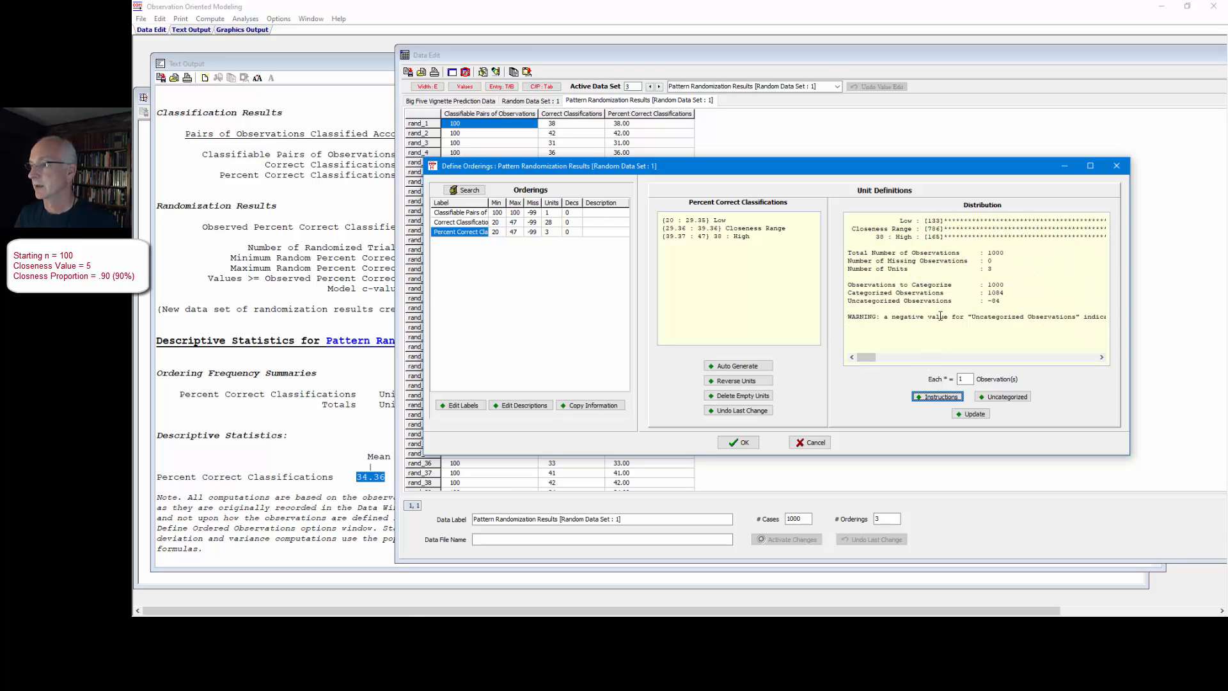
{"action": "left_click_drag", "start_coordinate": [885, 316], "coordinate": [937, 324]}
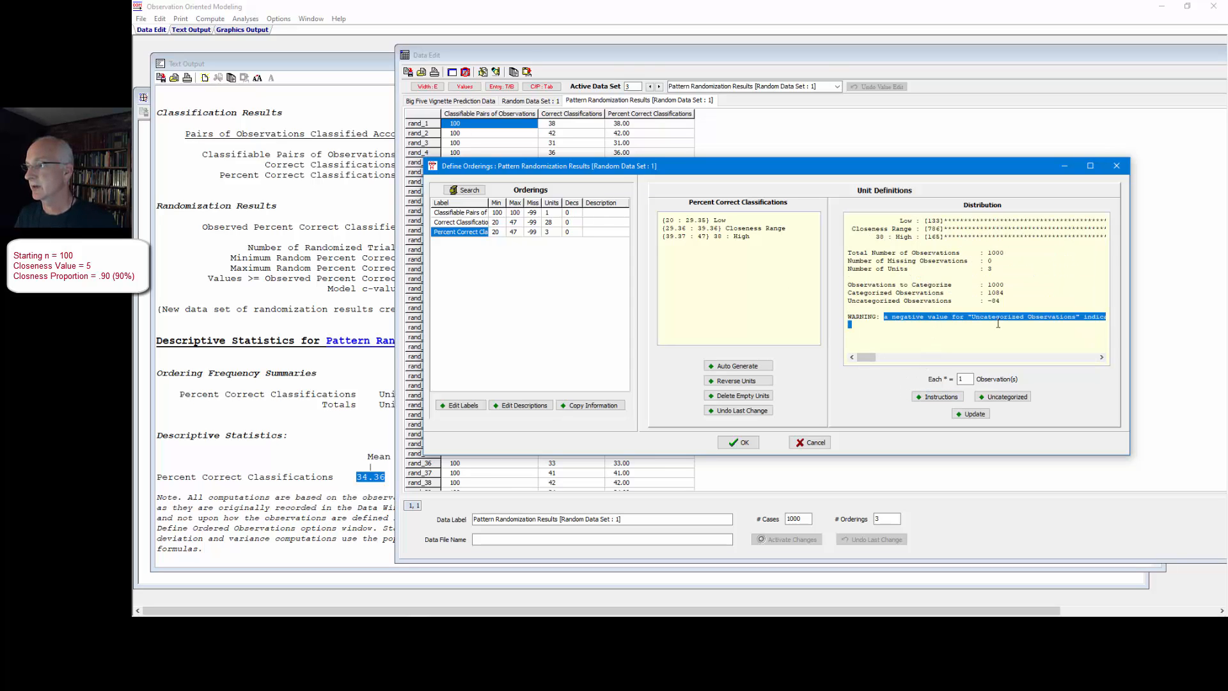
{"action": "left_click", "coordinate": [1091, 165]}
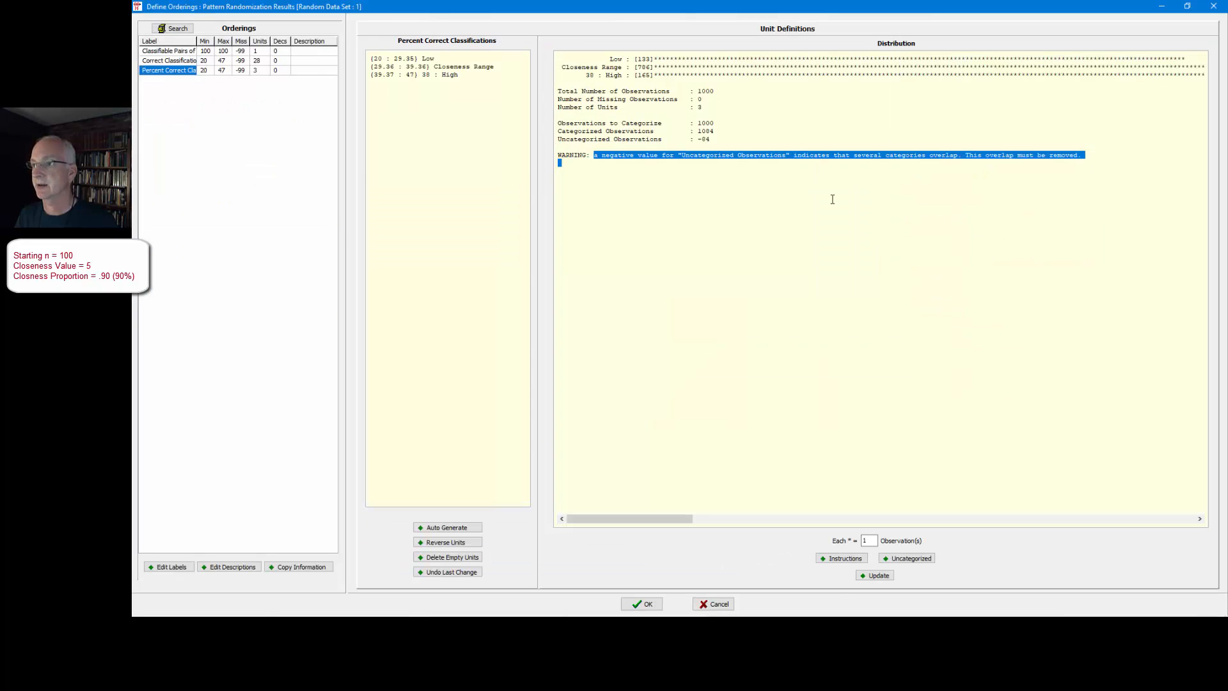
{"action": "left_click", "coordinate": [741, 179]}
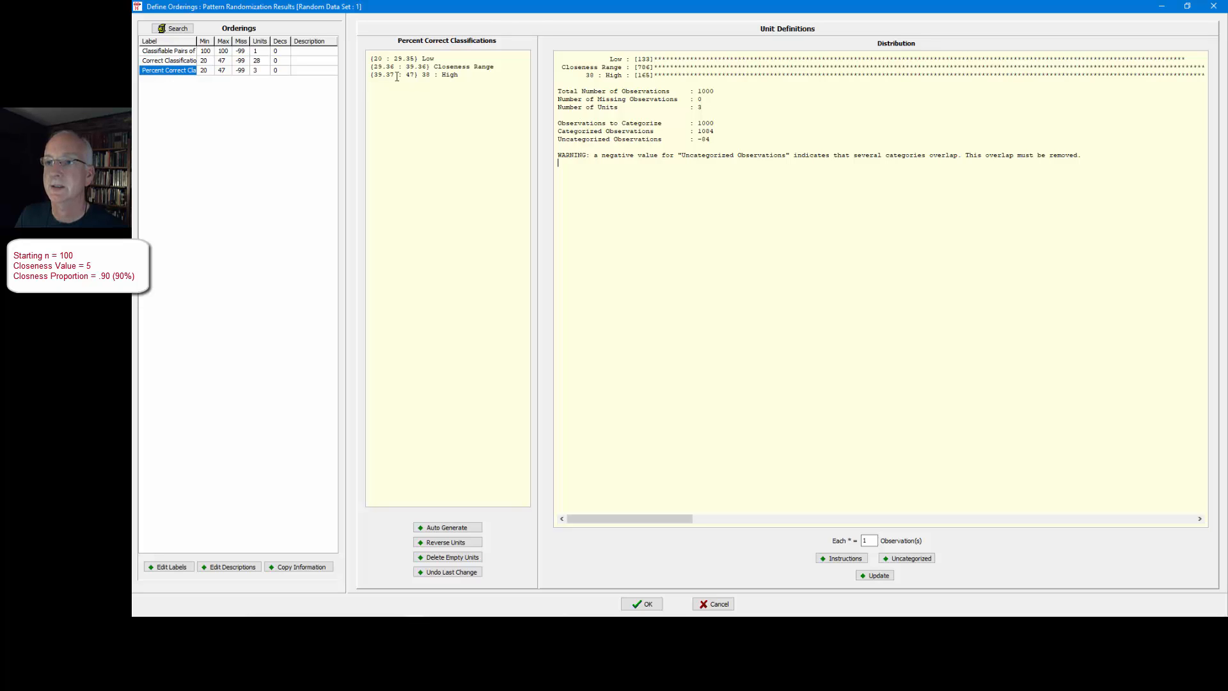
- Set Percent Correct Classifications to 2 decimals and highlight the Closeness Range count in its updated distribution
{"action": "left_click", "coordinate": [279, 72]}
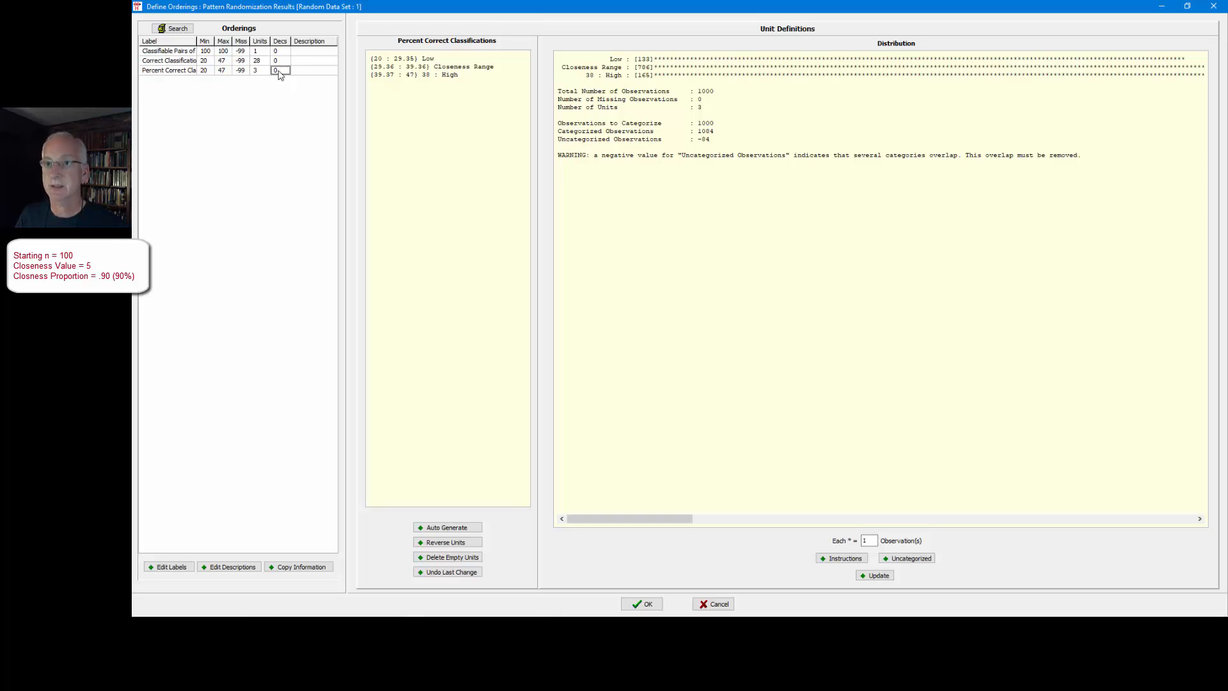
{"action": "type", "text": "2"}
{"action": "key", "text": "Return"}
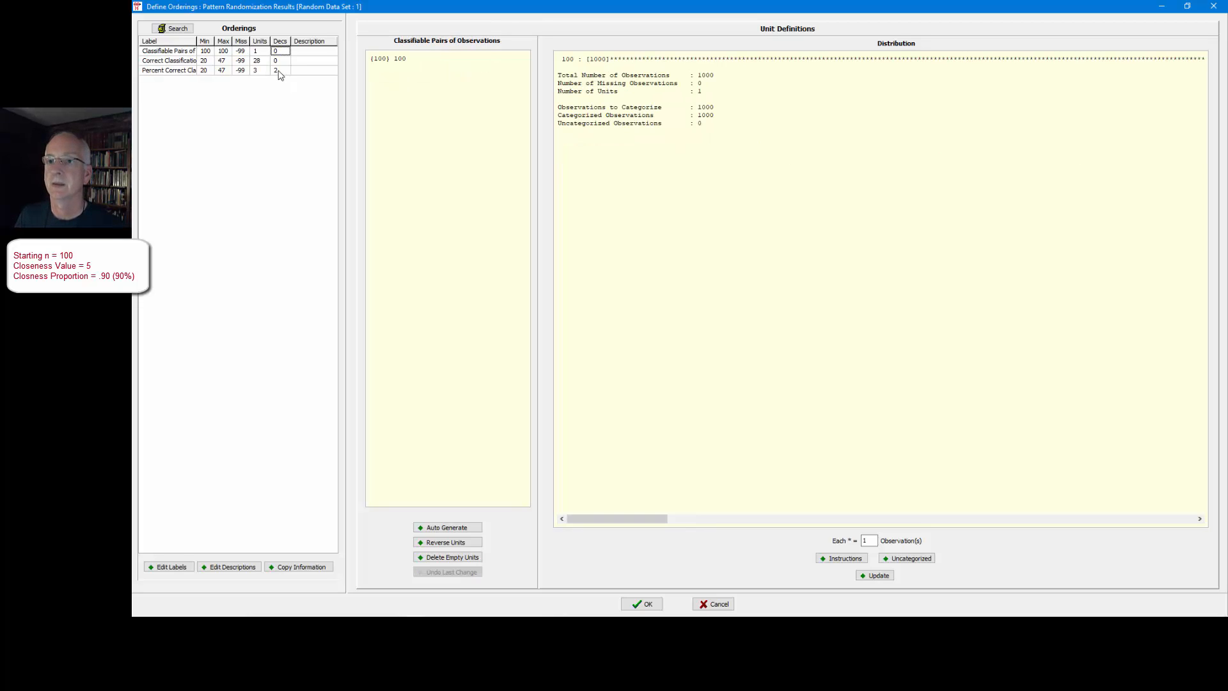
{"action": "left_click", "coordinate": [280, 71]}
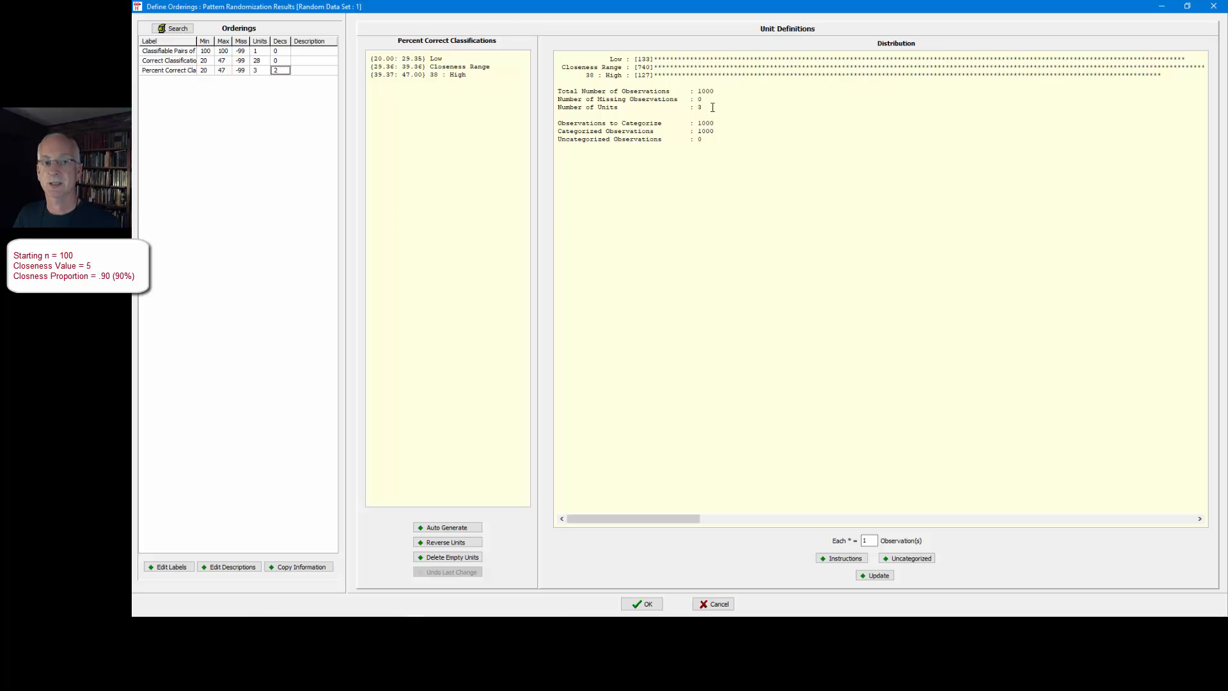
{"action": "left_click", "coordinate": [650, 67]}
{"action": "left_click_drag", "start_coordinate": [648, 67], "coordinate": [637, 67]}
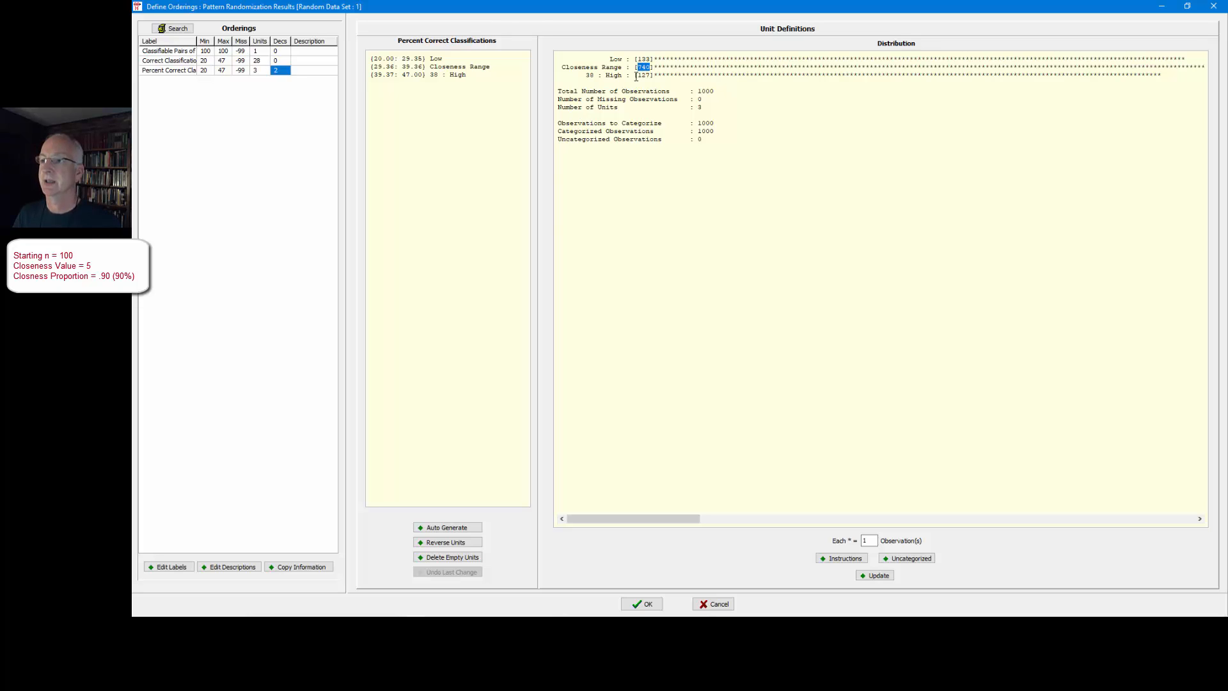